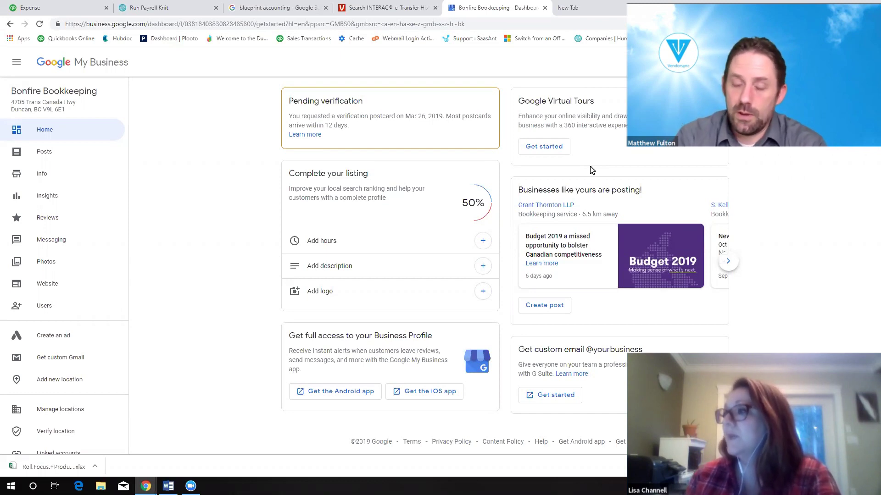
# Set Monday as open from 9:00 am in the listing's business hours and mark Tuesday as open
pyautogui.click(483, 243)
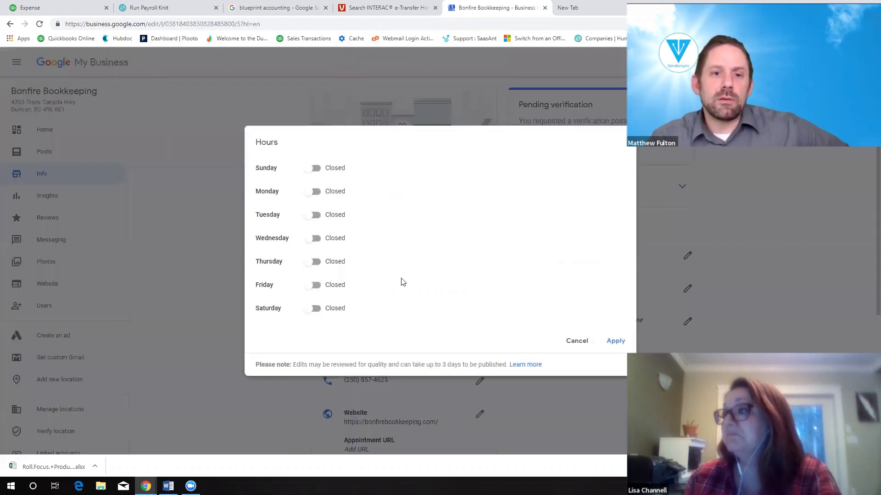
pyautogui.click(318, 196)
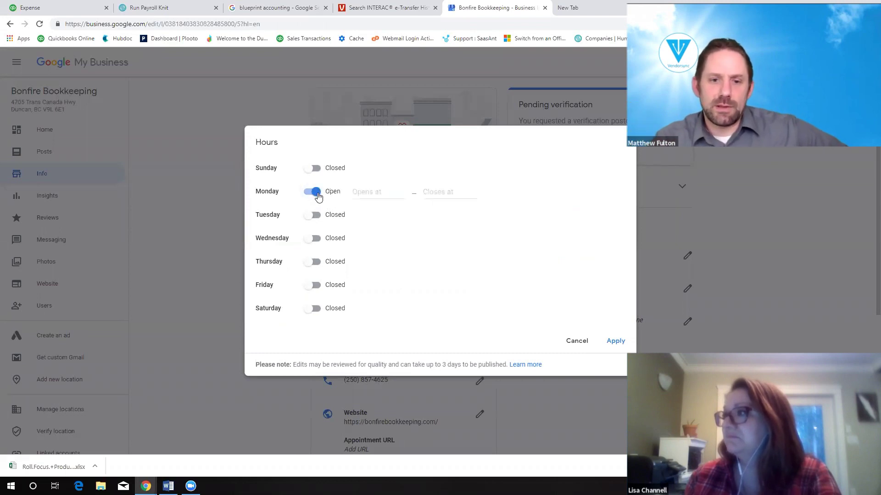
pyautogui.click(358, 192)
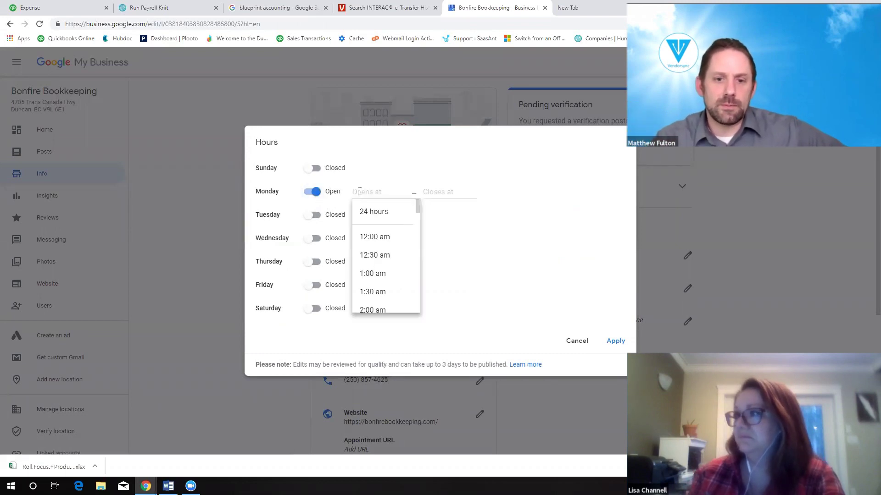
pyautogui.scroll(-4, 372, 250)
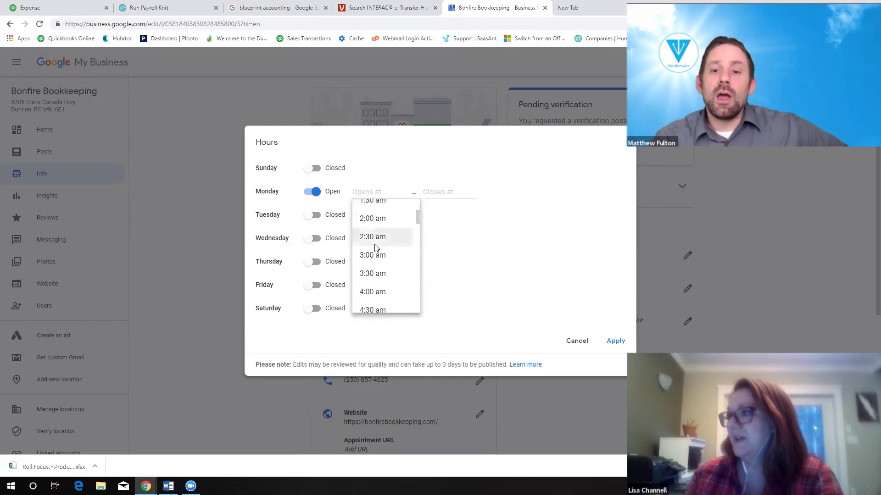
pyautogui.scroll(-4, 375, 248)
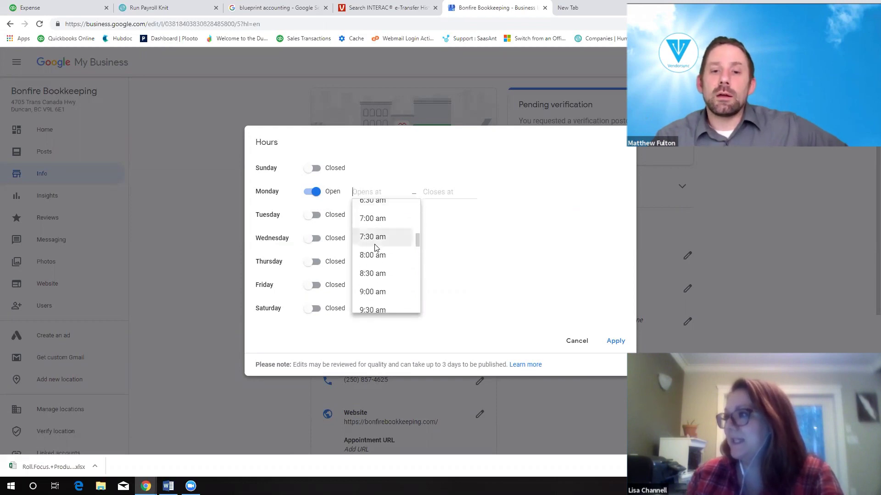
pyautogui.click(375, 246)
pyautogui.click(313, 215)
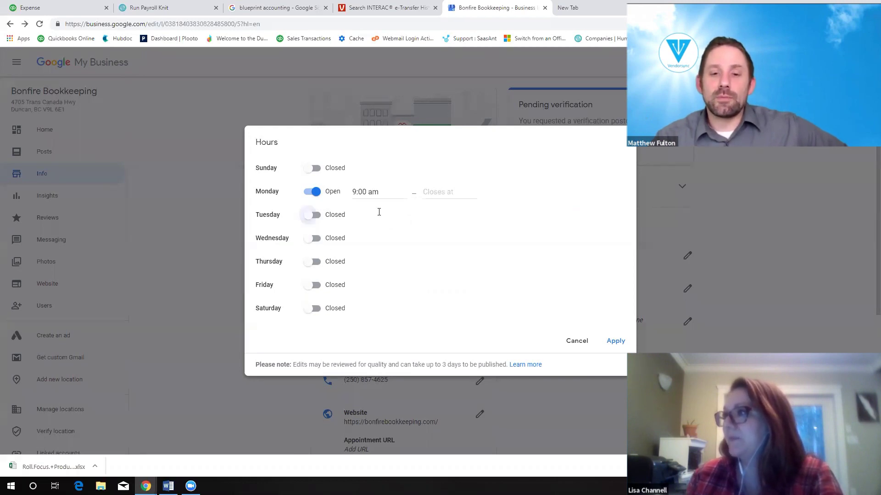
# Set Monday's closing time to 5:00 pm
pyautogui.click(455, 191)
pyautogui.scroll(-4, 463, 233)
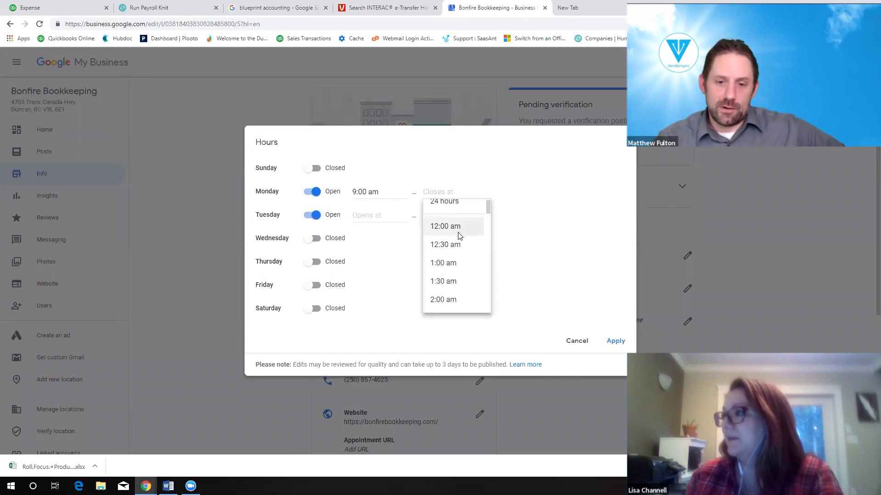
pyautogui.scroll(-1, 461, 247)
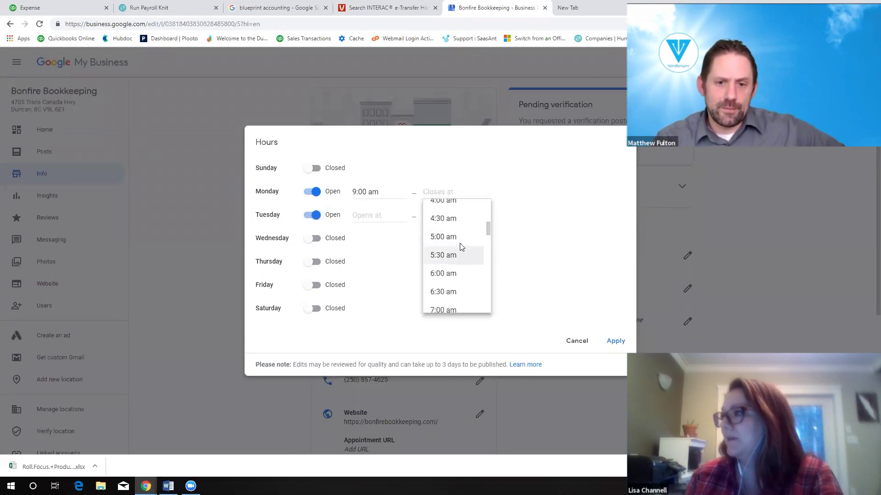
pyautogui.scroll(-5, 460, 259)
pyautogui.scroll(-6, 458, 260)
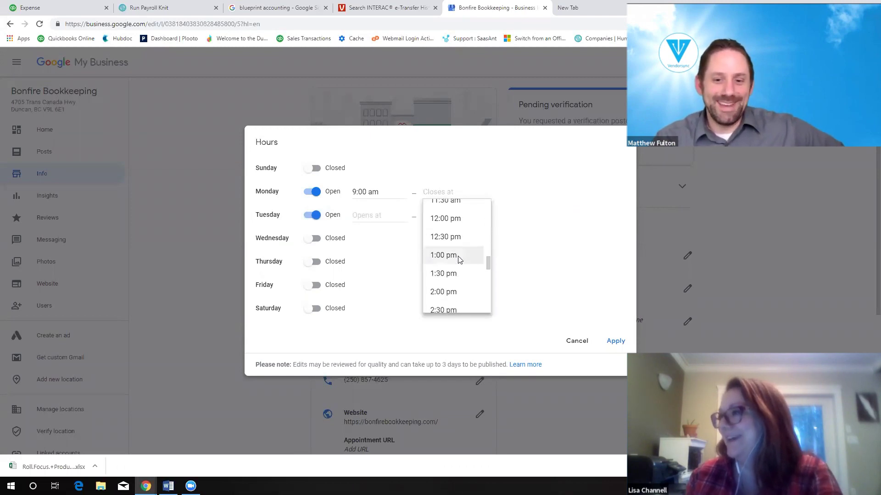
pyautogui.click(458, 260)
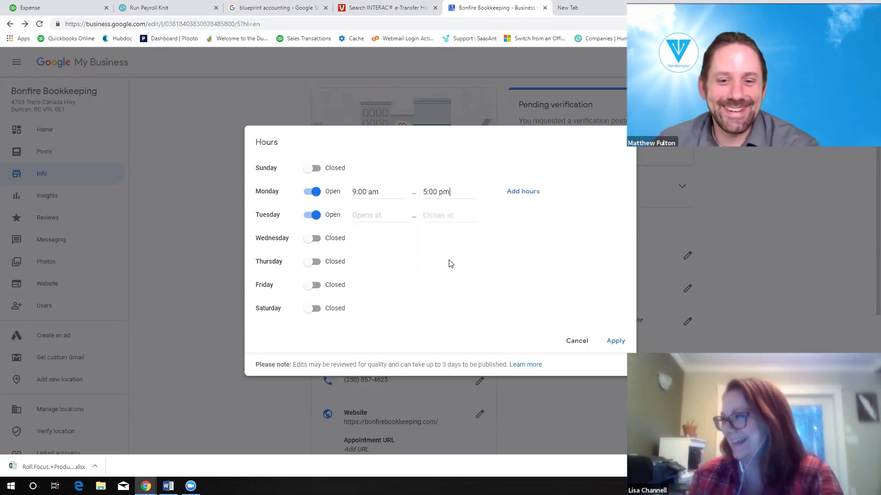
# Set Tuesday's hours to 9:00 am to 5:00 pm, copying the closing time from Monday
pyautogui.click(378, 215)
pyautogui.write('9:')
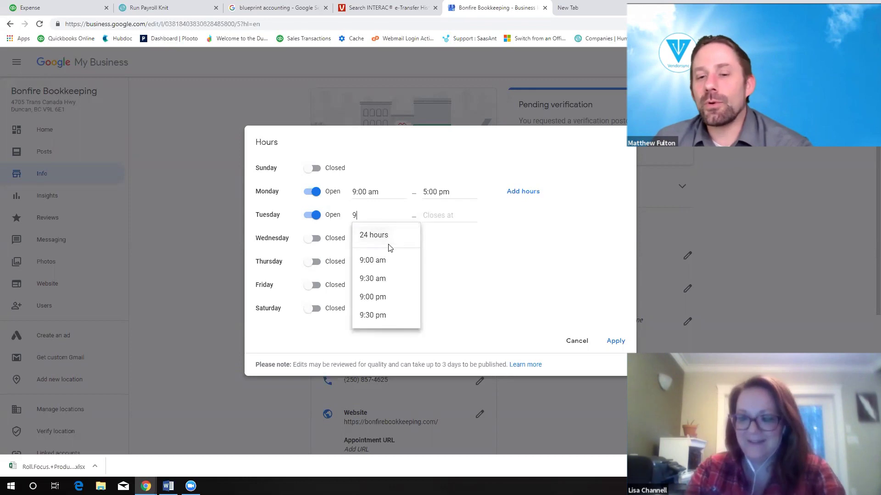
pyautogui.click(383, 260)
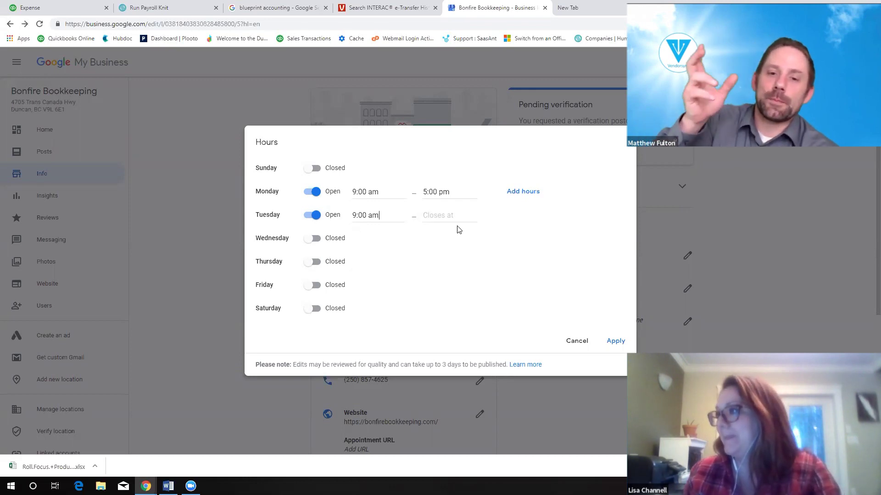
pyautogui.click(452, 216)
pyautogui.write('5:')
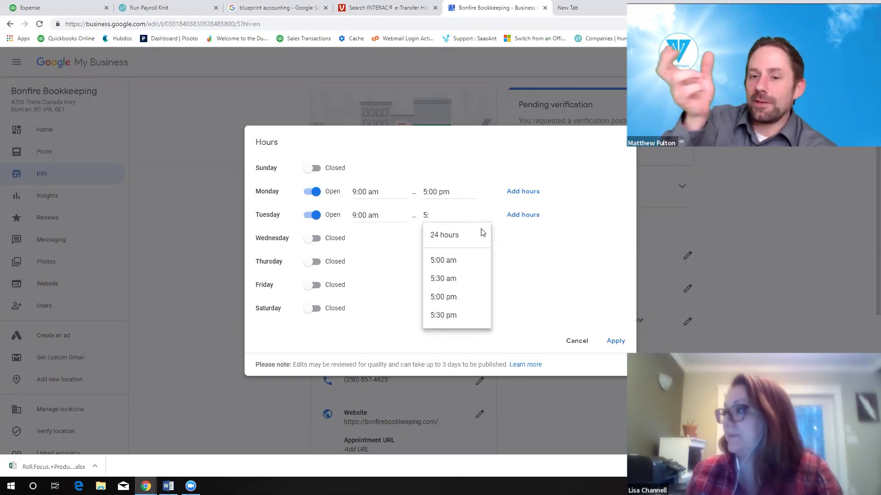
pyautogui.moveTo(459, 195); pyautogui.dragTo(424, 192)
pyautogui.hotkey('ctrl', 'c')
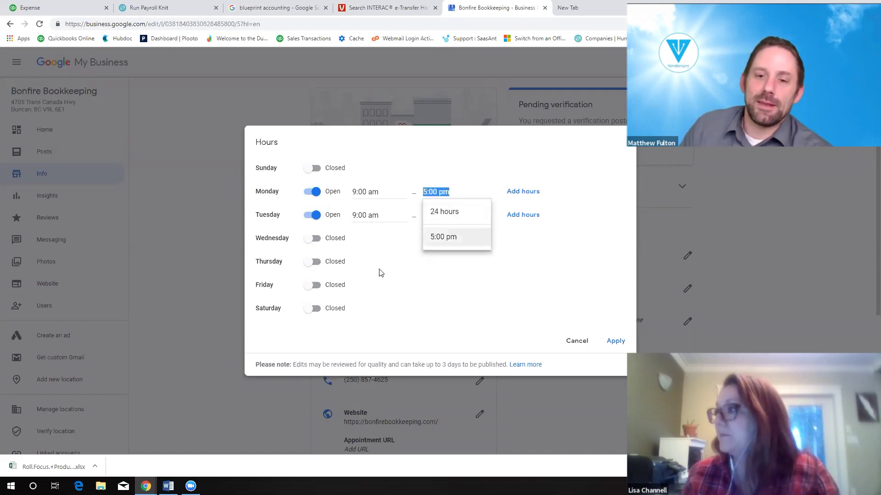
pyautogui.click(434, 230)
pyautogui.moveTo(439, 213); pyautogui.dragTo(418, 213)
pyautogui.hotkey('ctrl', 'v')
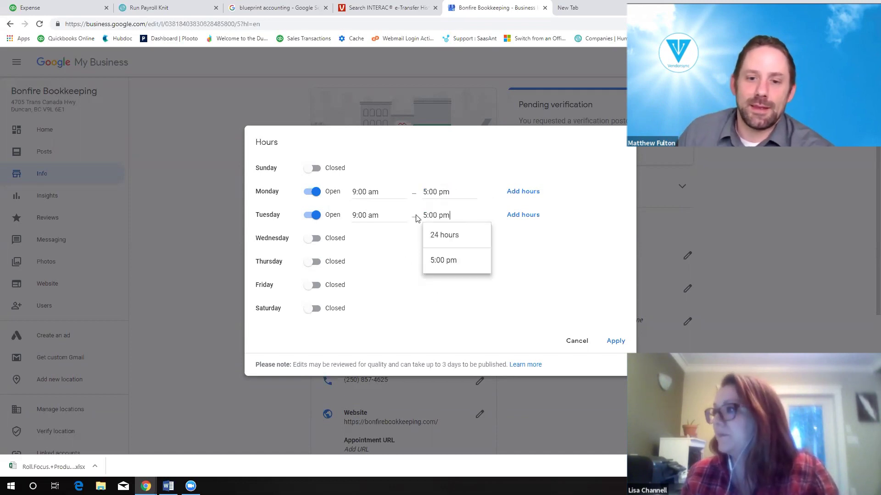
# Mark Wednesday, Thursday and Friday as open and paste 5:00 pm as the closing time for each
pyautogui.click(314, 238)
pyautogui.click(313, 262)
pyautogui.click(314, 286)
pyautogui.click(439, 239)
pyautogui.hotkey('ctrl', 'v')
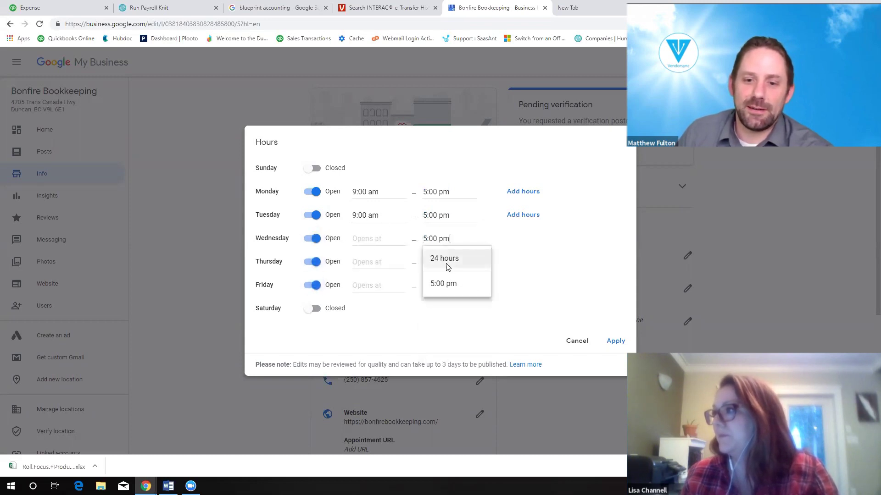
pyautogui.click(444, 283)
pyautogui.click(451, 262)
pyautogui.hotkey('ctrl', 'v')
pyautogui.click(444, 307)
pyautogui.click(445, 286)
pyautogui.hotkey('ctrl', 'v')
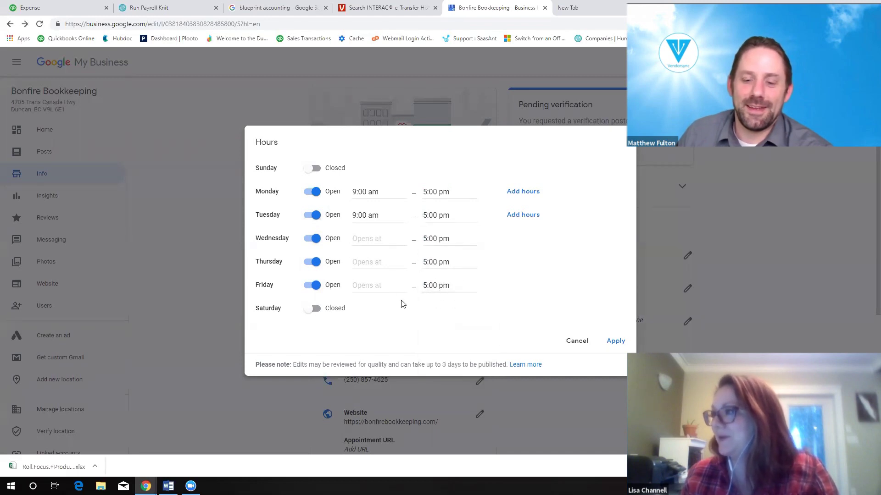
# Copy Tuesday's 9:00 am opening time to Wednesday, Thursday and Friday, and apply the business hours
pyautogui.moveTo(379, 215); pyautogui.dragTo(351, 215)
pyautogui.hotkey('ctrl', 'c')
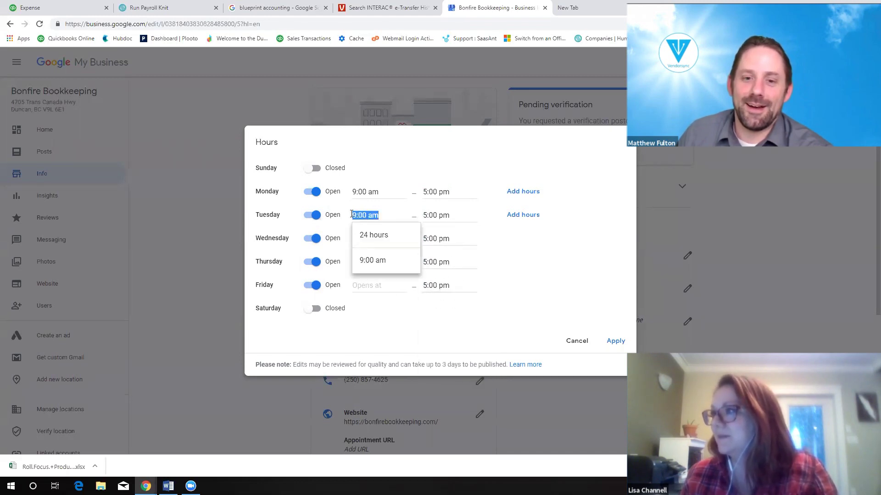
pyautogui.click(374, 260)
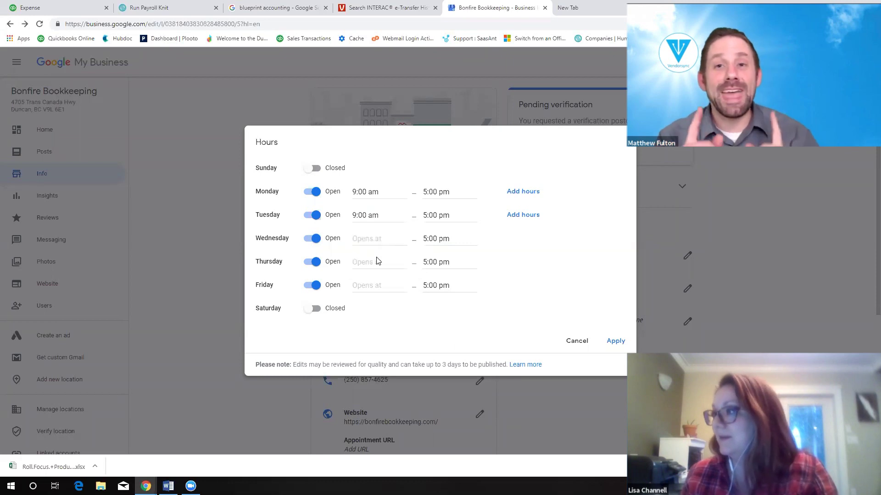
pyautogui.click(366, 237)
pyautogui.hotkey('ctrl', 'v')
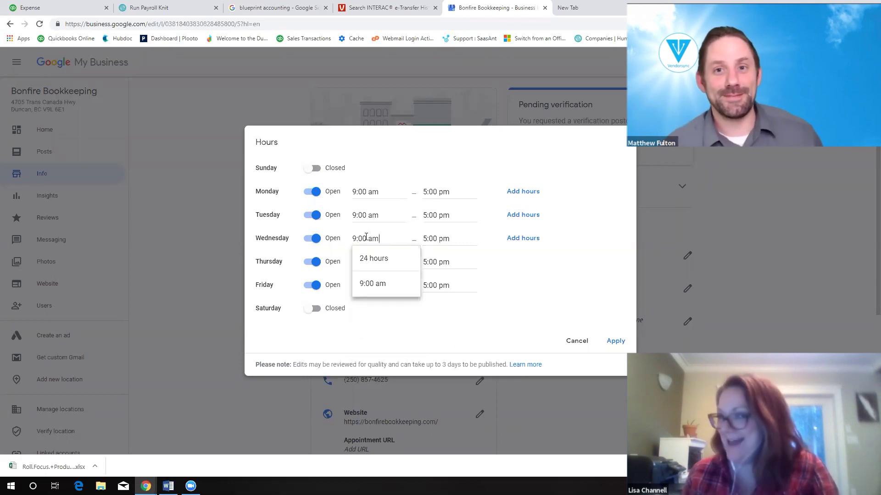
pyautogui.click(379, 285)
pyautogui.click(379, 263)
pyautogui.hotkey('ctrl', 'v')
pyautogui.click(377, 307)
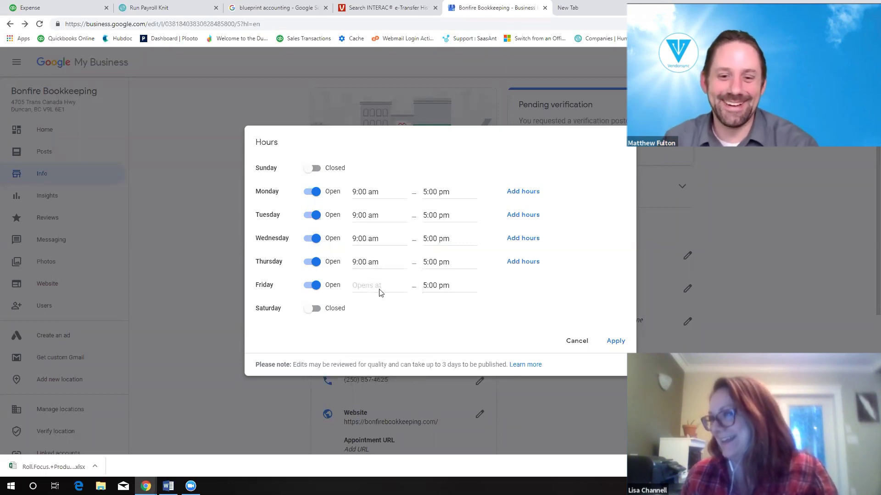
pyautogui.click(379, 287)
pyautogui.hotkey('ctrl', 'v')
pyautogui.click(381, 331)
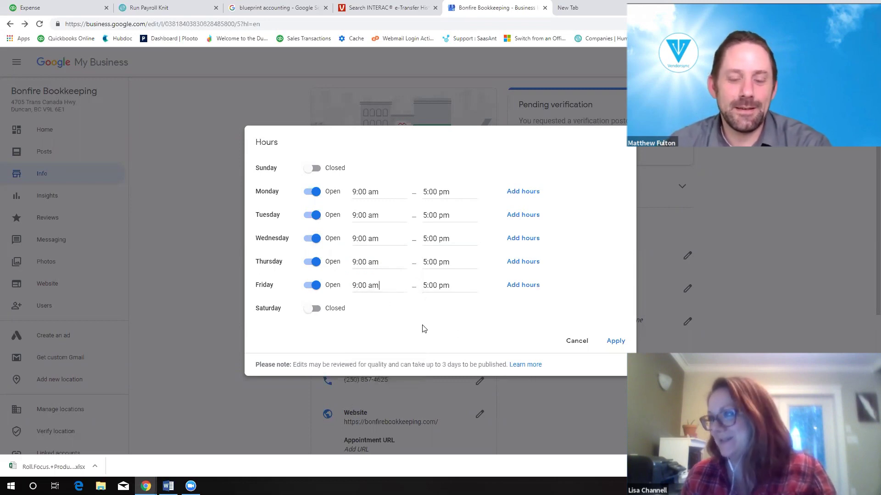
pyautogui.click(615, 340)
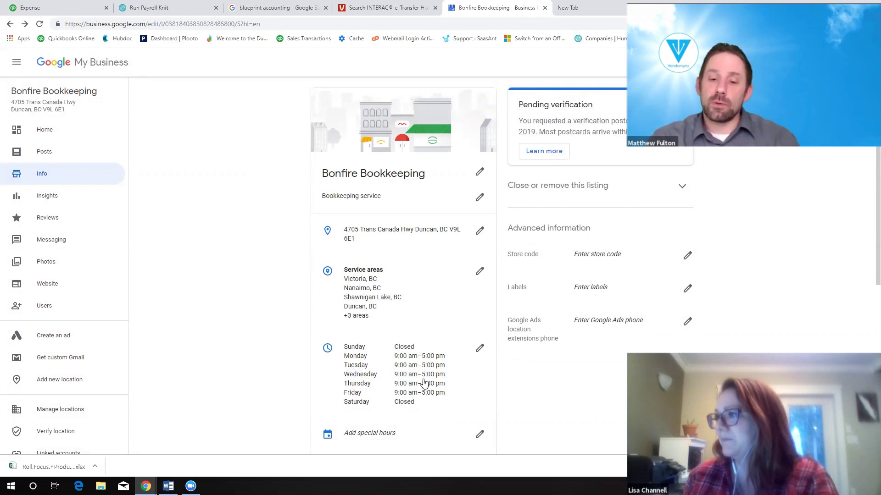
# Review the special hours for the upcoming holidays and close them without changes
pyautogui.scroll(-1, 424, 384)
pyautogui.scroll(-1, 424, 384)
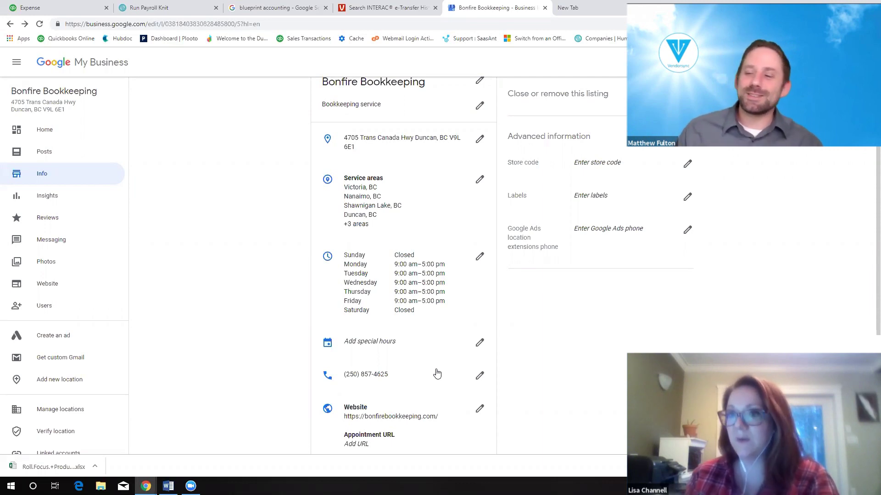
pyautogui.click(478, 345)
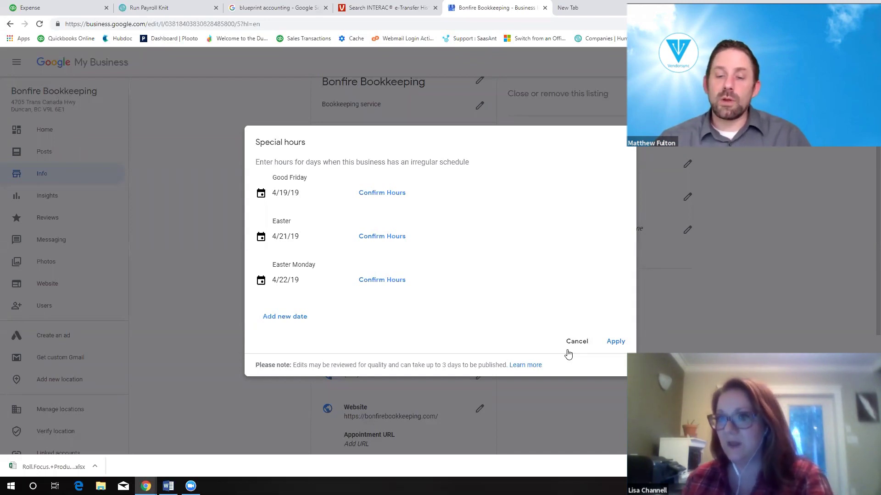
pyautogui.click(574, 343)
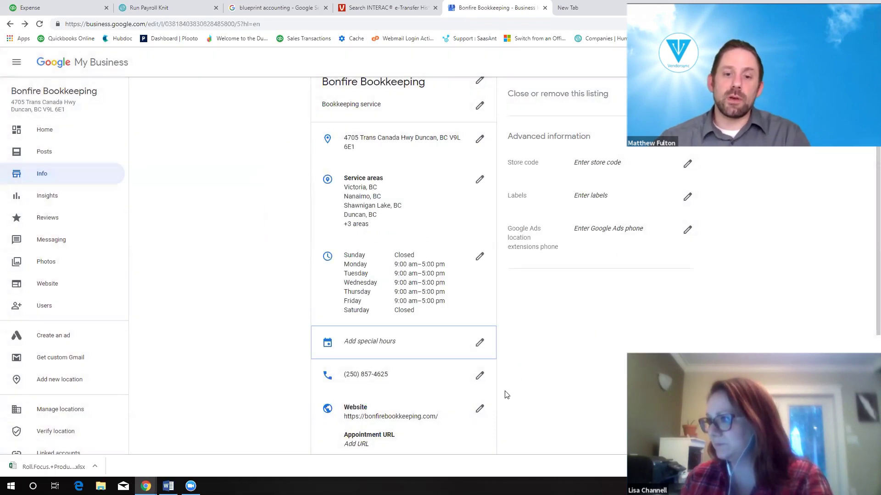
# Review the listing's website and appointment URL fields and close them without changes
pyautogui.scroll(-1, 506, 394)
pyautogui.scroll(-1, 507, 395)
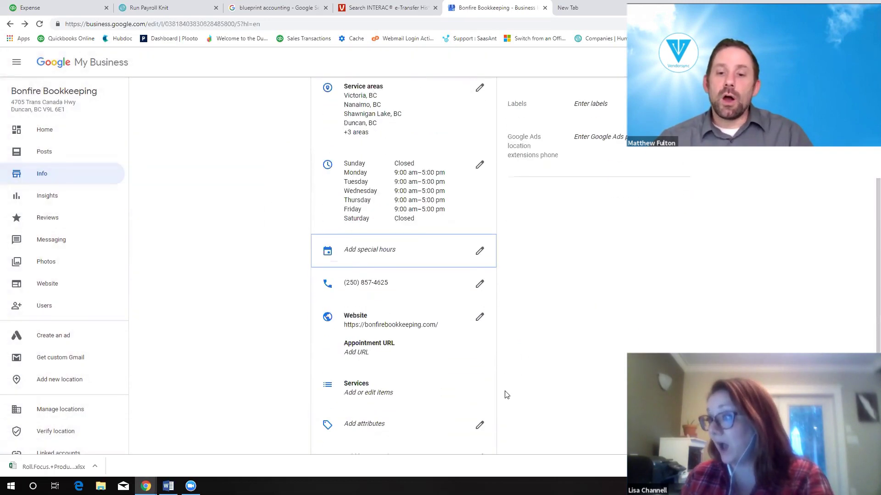
pyautogui.scroll(-1, 506, 395)
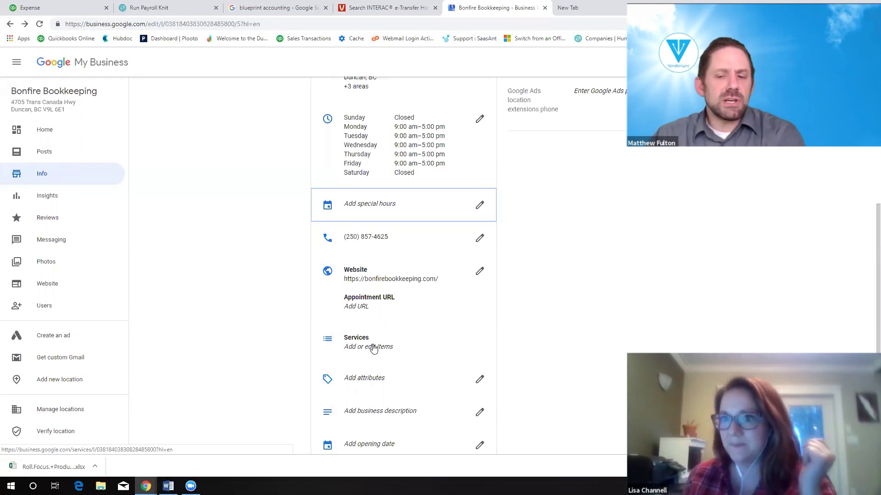
pyautogui.click(477, 271)
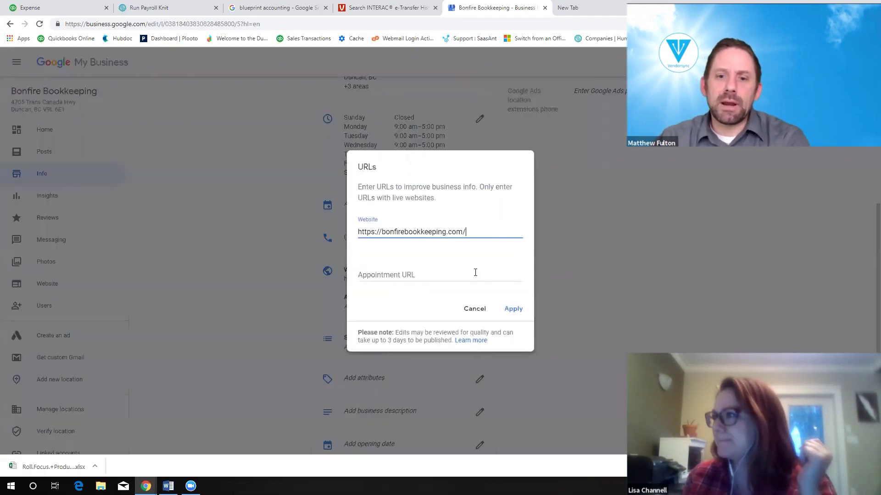
pyautogui.click(474, 309)
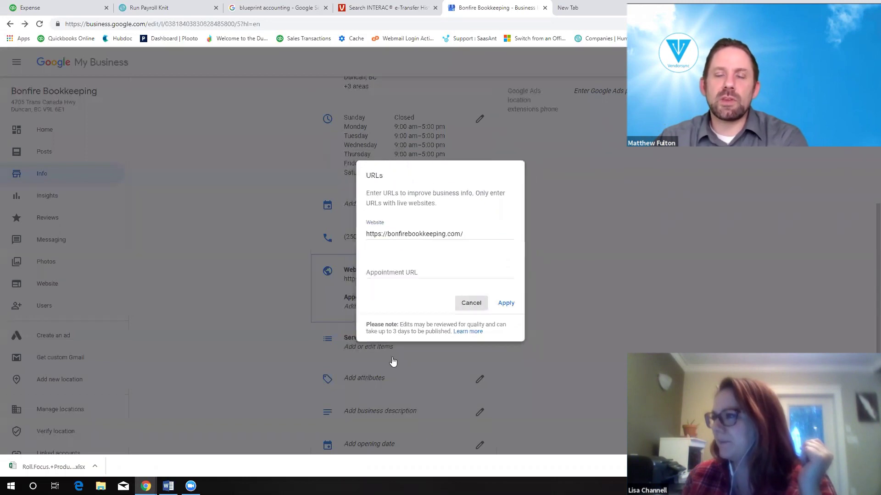
# Review the form for adding service sections and items, and return to the business info
pyautogui.click(370, 347)
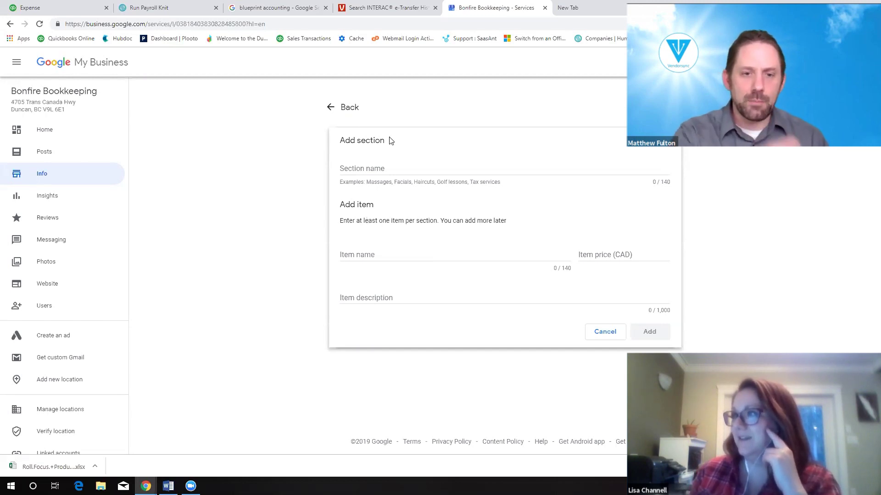
pyautogui.click(345, 108)
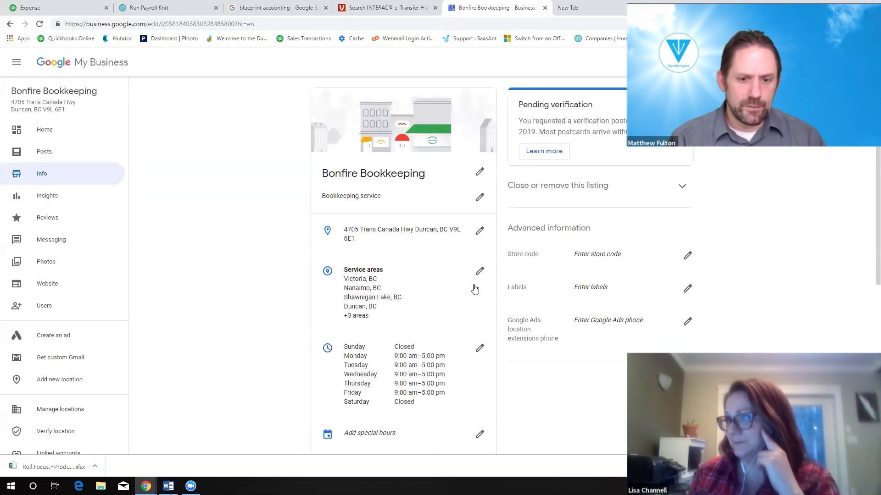
# Add the attributes Women-Led, Restroom, Wheelchair accessible restroom and Wheelchair accessible entrance to the listing and apply them
pyautogui.scroll(-2, 473, 292)
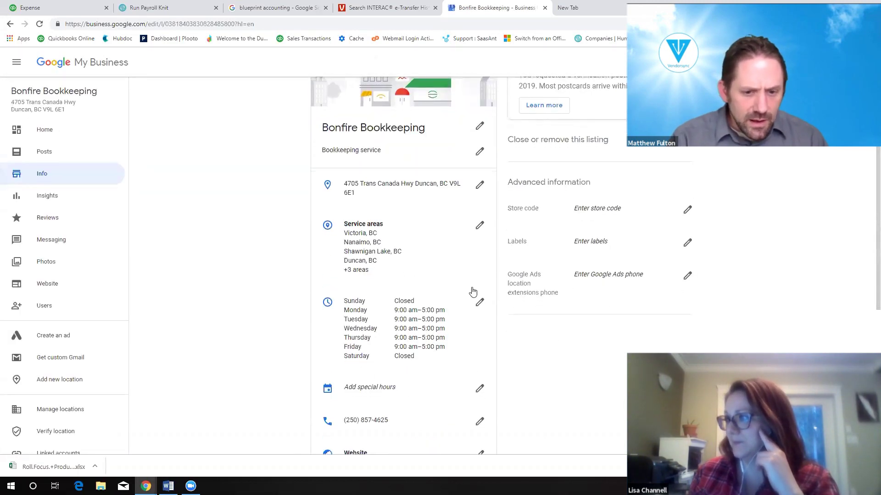
pyautogui.scroll(-4, 472, 292)
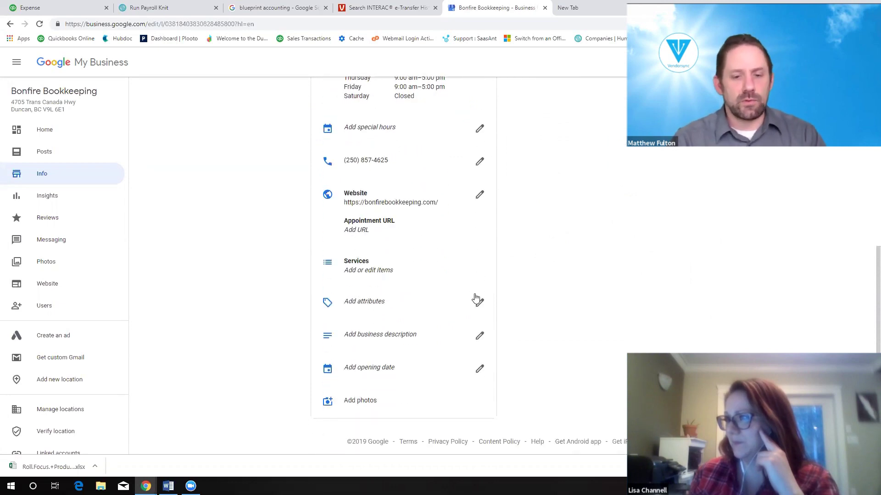
pyautogui.click(479, 305)
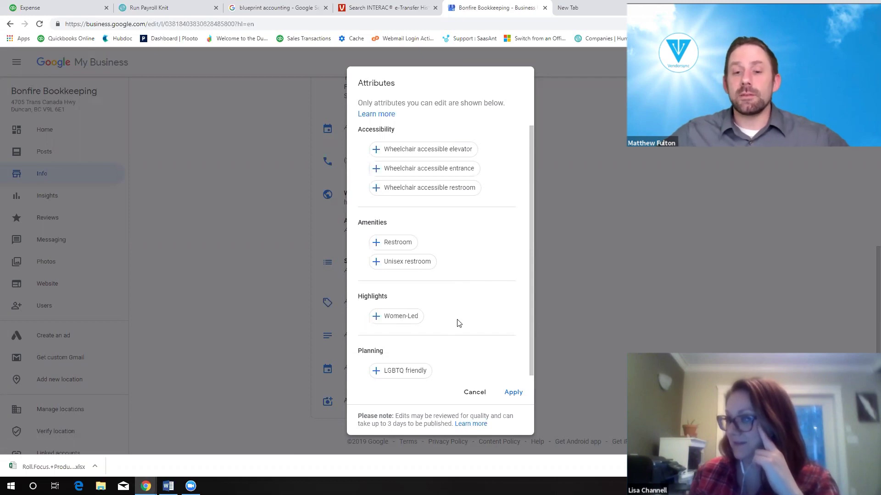
pyautogui.click(413, 316)
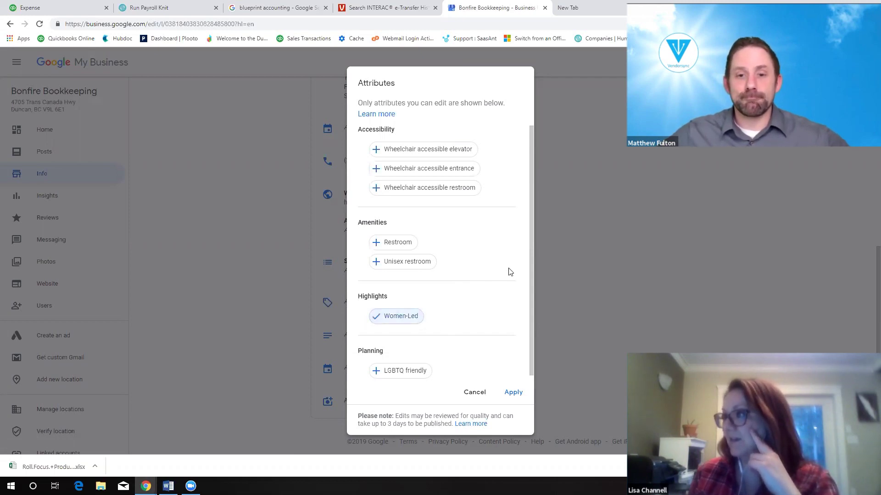
pyautogui.click(418, 245)
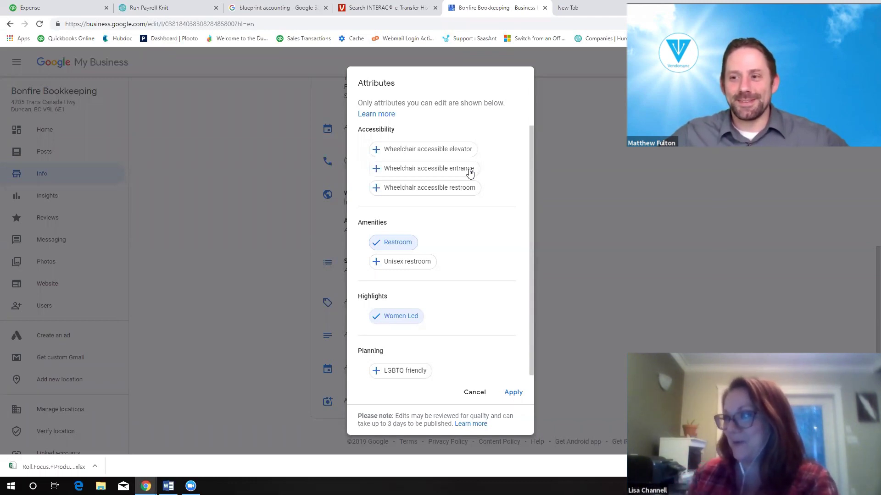
pyautogui.click(443, 192)
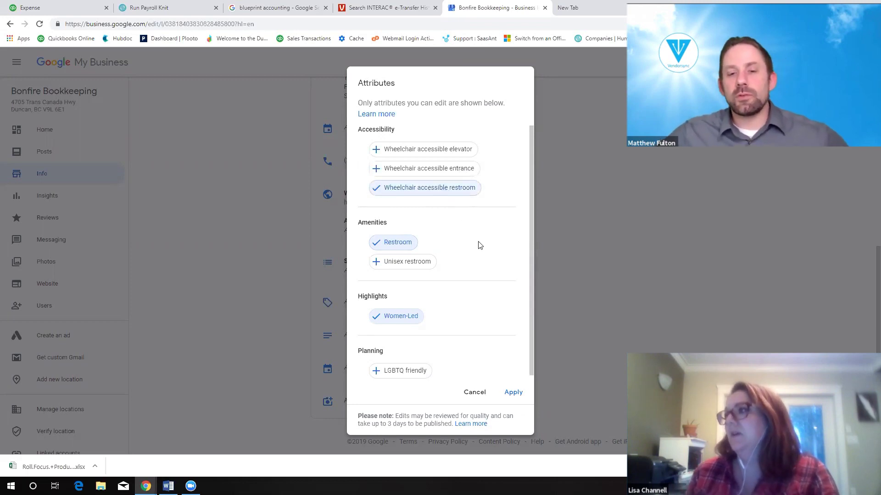
pyautogui.click(450, 168)
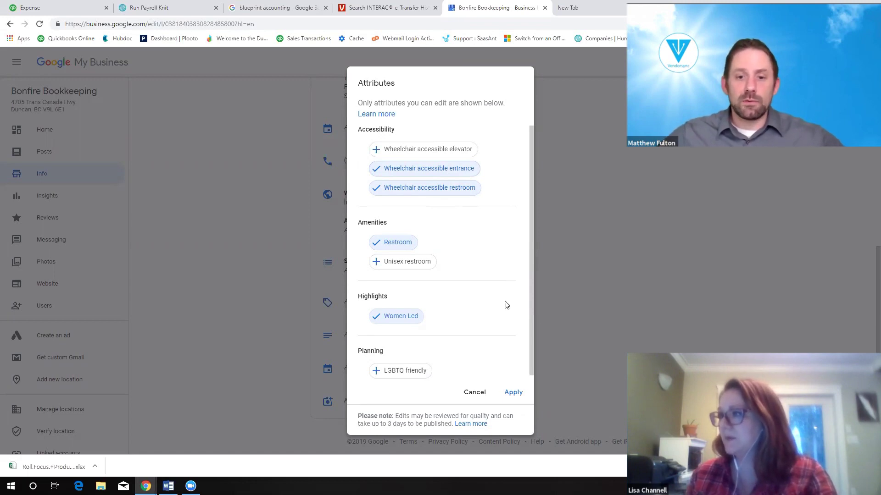
pyautogui.click(513, 392)
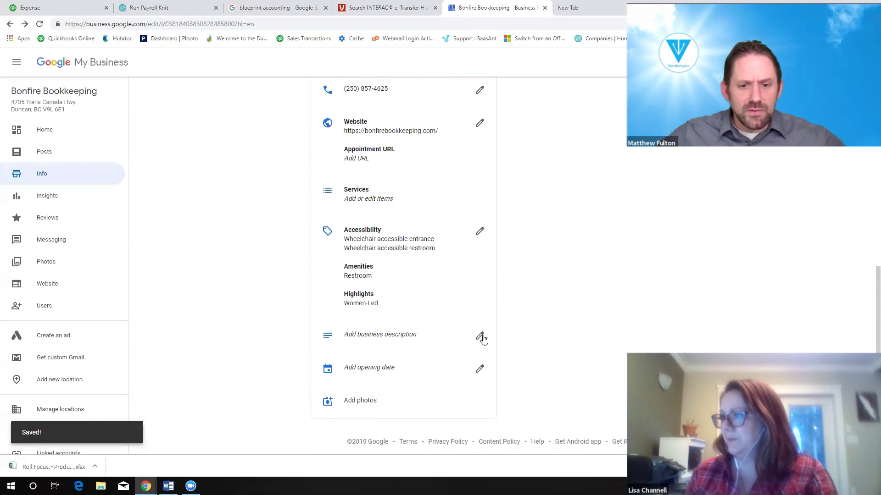
# Review the business description form and close it without changes
pyautogui.click(480, 337)
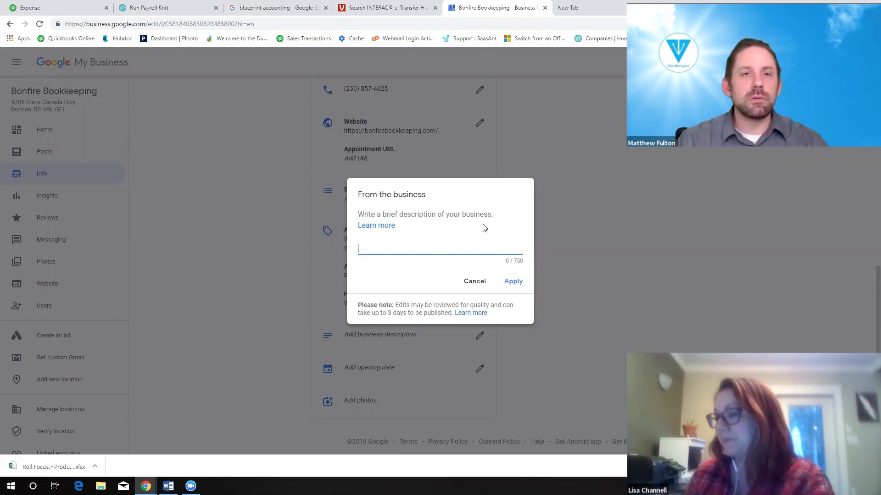
pyautogui.click(464, 281)
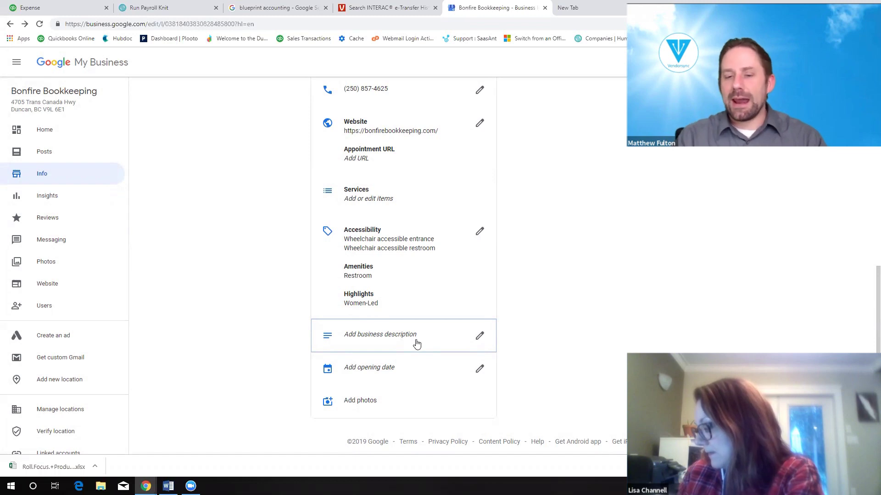
# Set the business opening date to January 1, 2015 and apply it
pyautogui.click(480, 367)
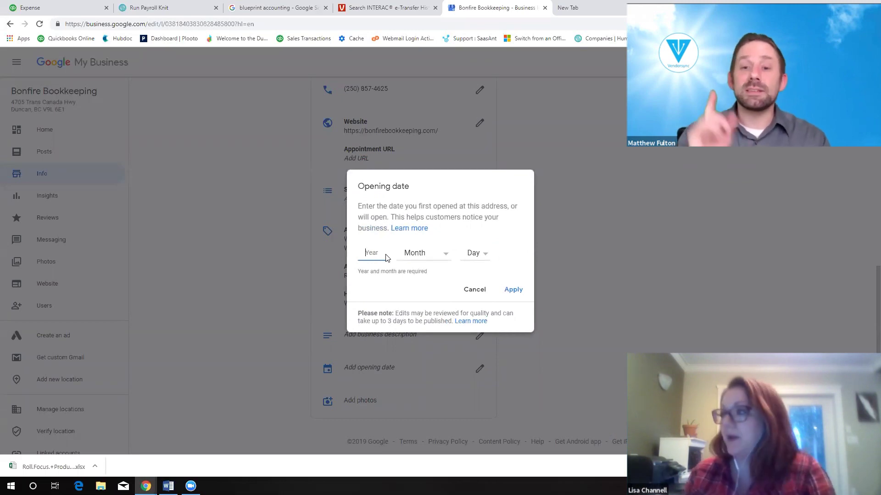
pyautogui.write('2015')
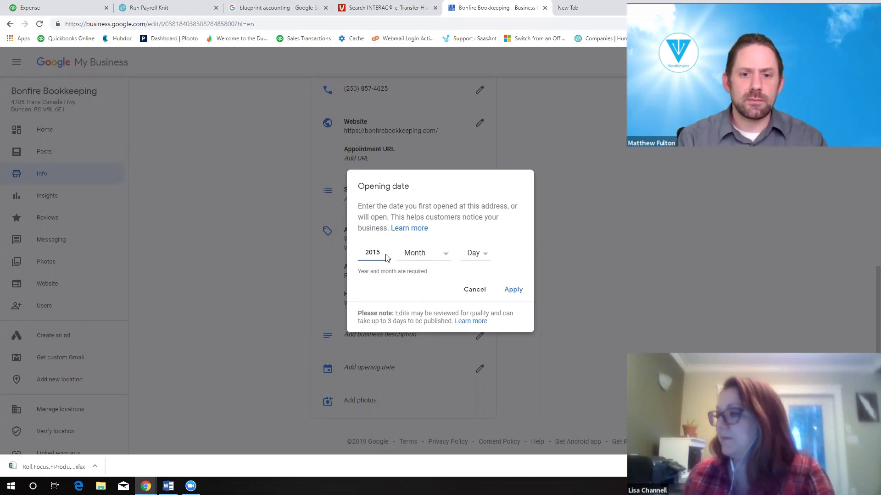
pyautogui.click(421, 254)
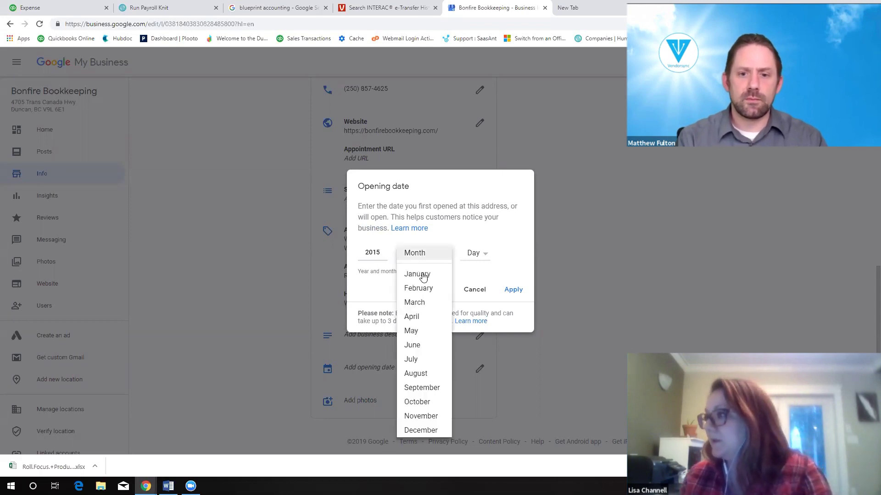
pyautogui.click(422, 275)
pyautogui.click(480, 258)
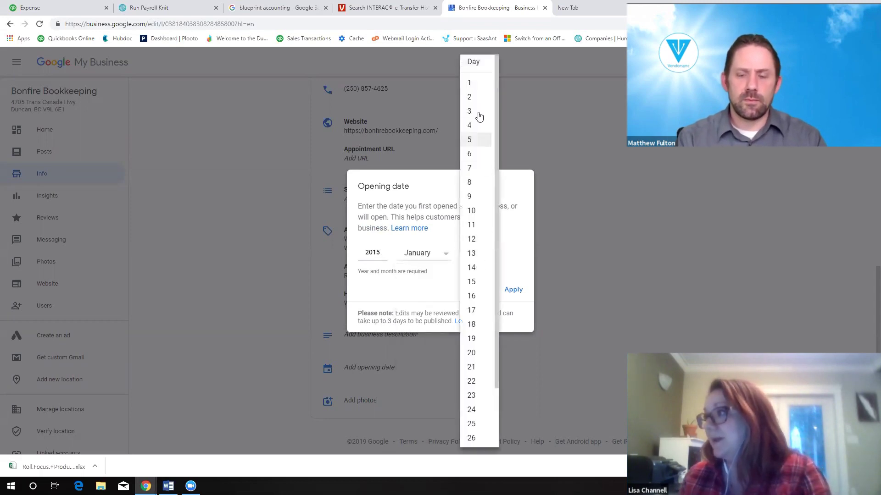
pyautogui.click(479, 87)
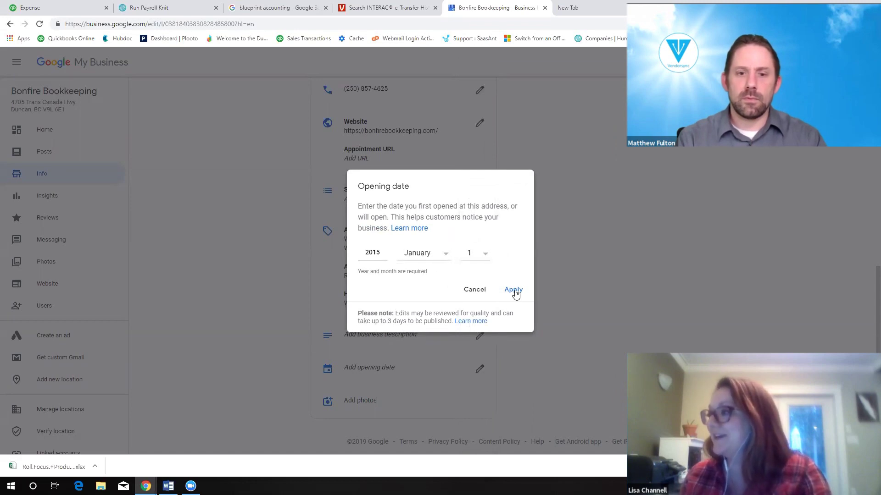
pyautogui.click(513, 291)
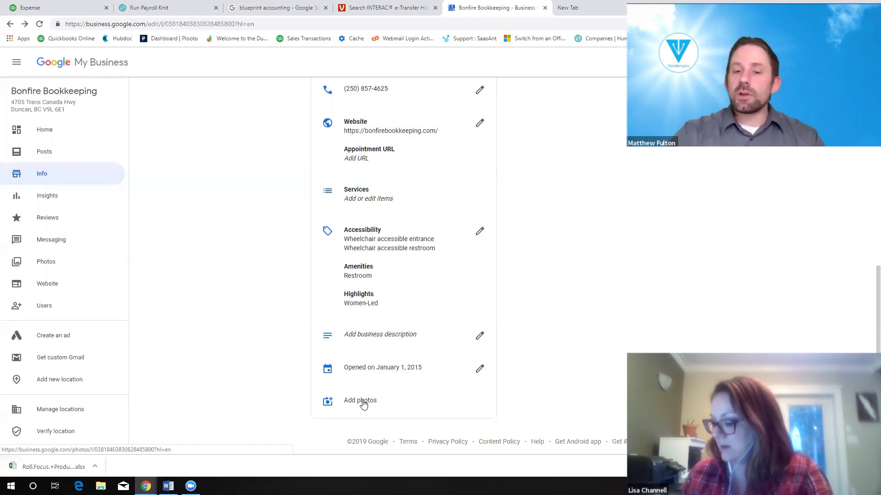
# Upload bonfire logo small.jpg as the listing's logo photo, finding it by searching for "logo" in the LCBS folder
pyautogui.click(363, 404)
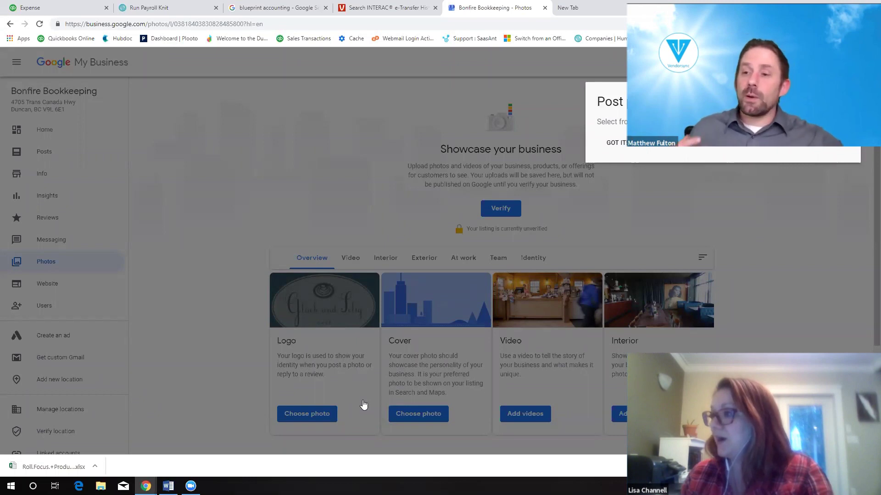
pyautogui.click(618, 146)
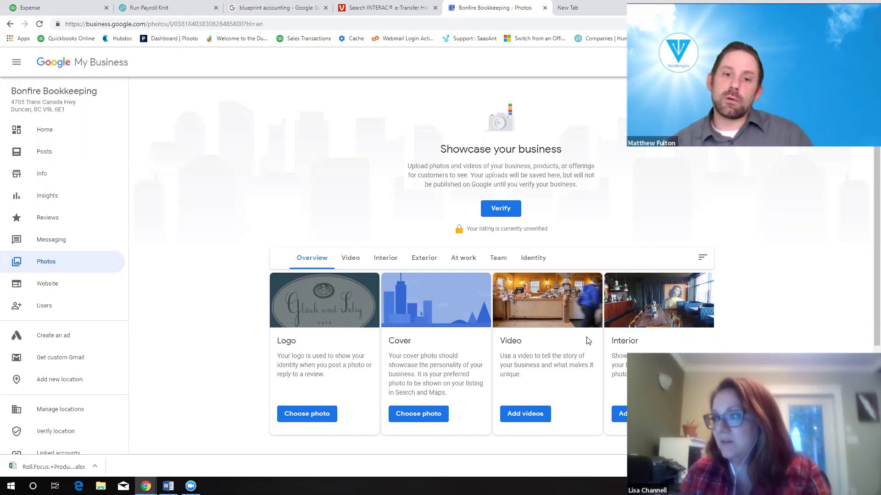
pyautogui.click(334, 415)
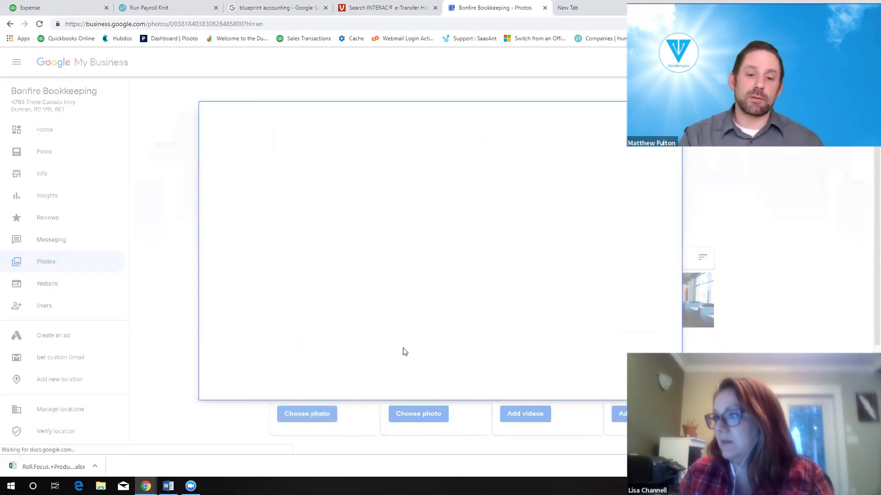
pyautogui.click(439, 277)
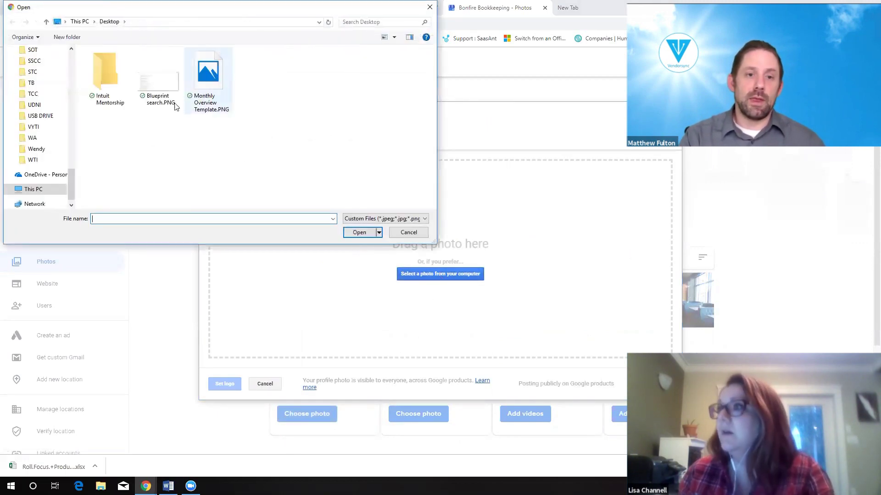
pyautogui.moveTo(73, 174); pyautogui.dragTo(87, 115)
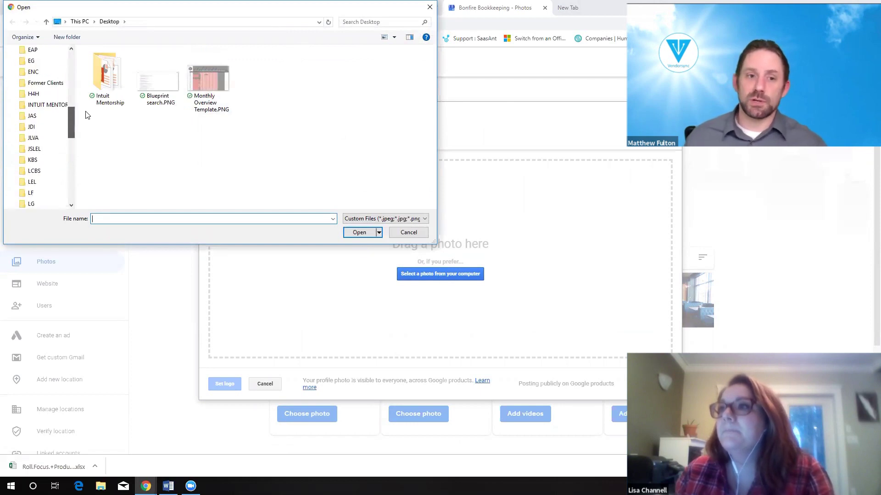
pyautogui.click(43, 171)
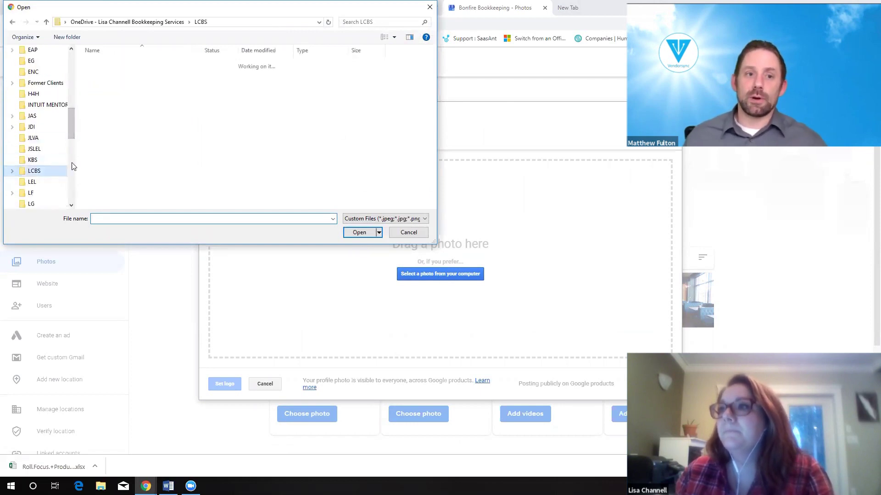
pyautogui.click(381, 22)
pyautogui.write('logo')
pyautogui.click(192, 79)
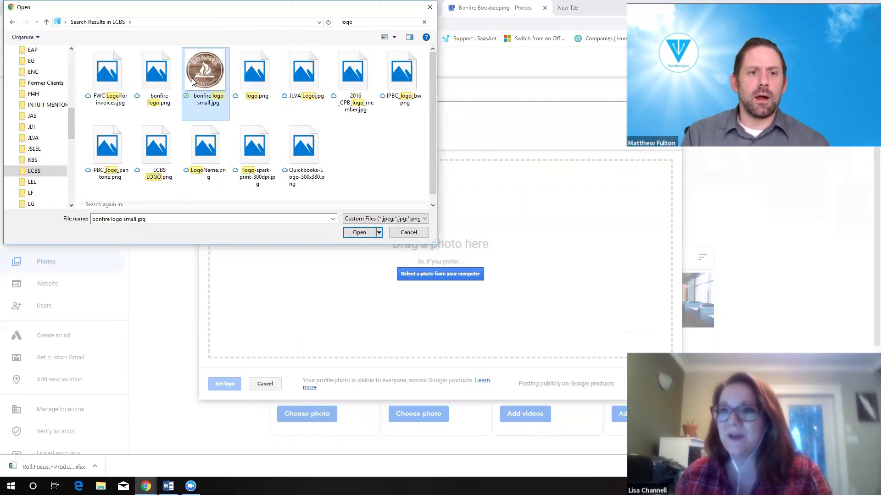
pyautogui.click(359, 232)
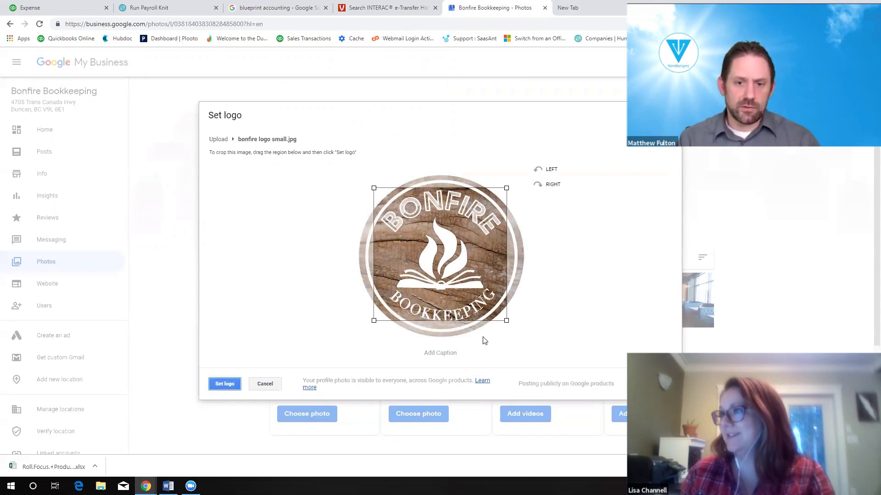
# Enlarge the crop region to enclose the whole round Bonfire Bookkeeping emblem and set it as the logo
pyautogui.moveTo(506, 320); pyautogui.dragTo(526, 340)
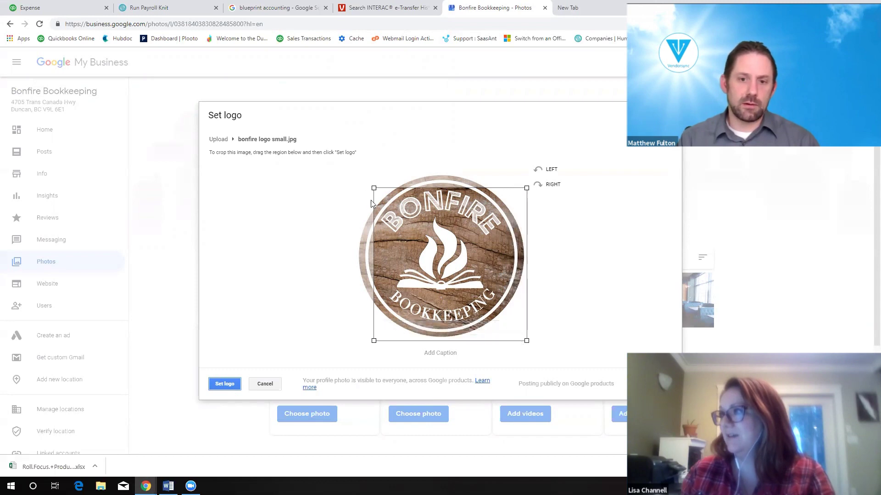
pyautogui.moveTo(373, 188); pyautogui.dragTo(339, 187)
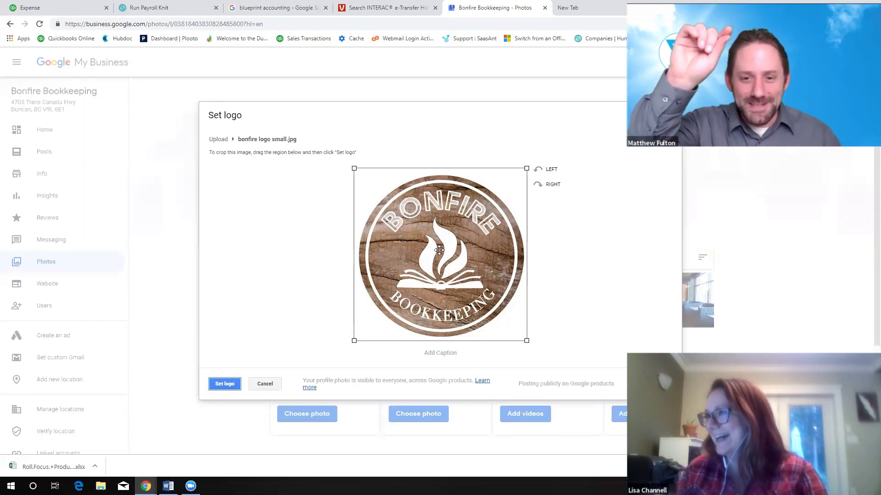
pyautogui.moveTo(355, 168); pyautogui.dragTo(356, 171)
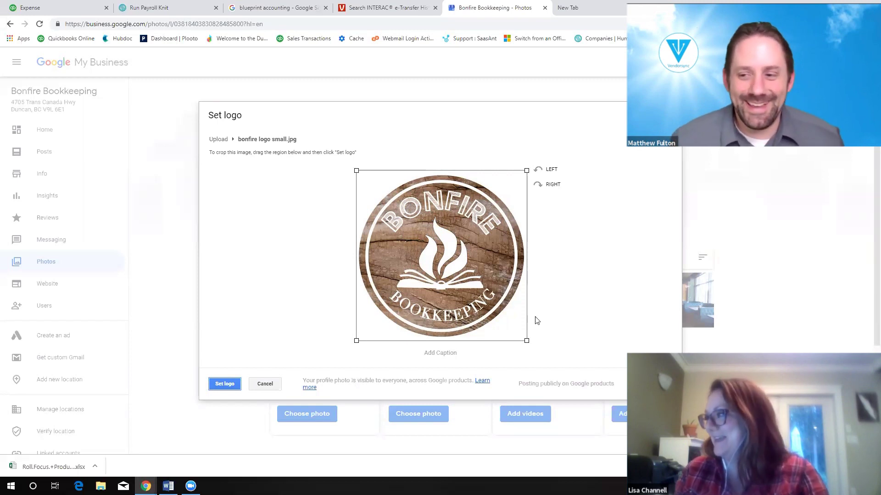
pyautogui.click(238, 385)
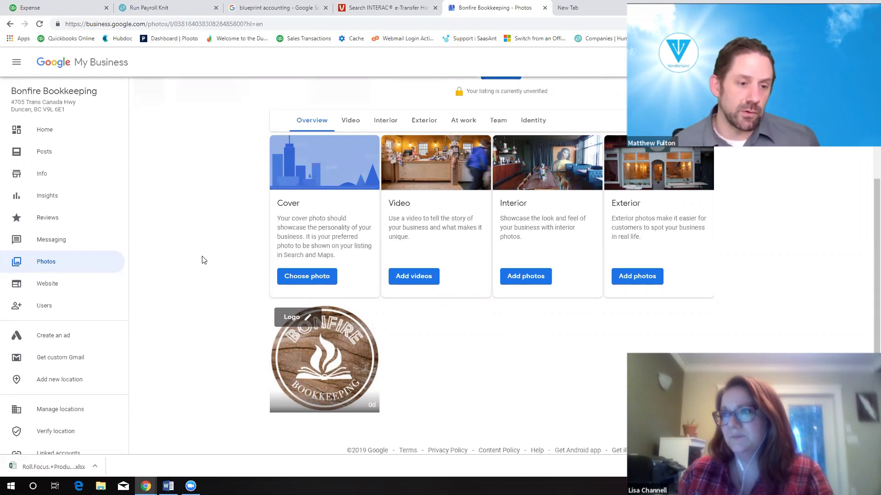
# Start the free business website for the listing, dismiss its introductory tips and look over the draft page
pyautogui.click(10, 287)
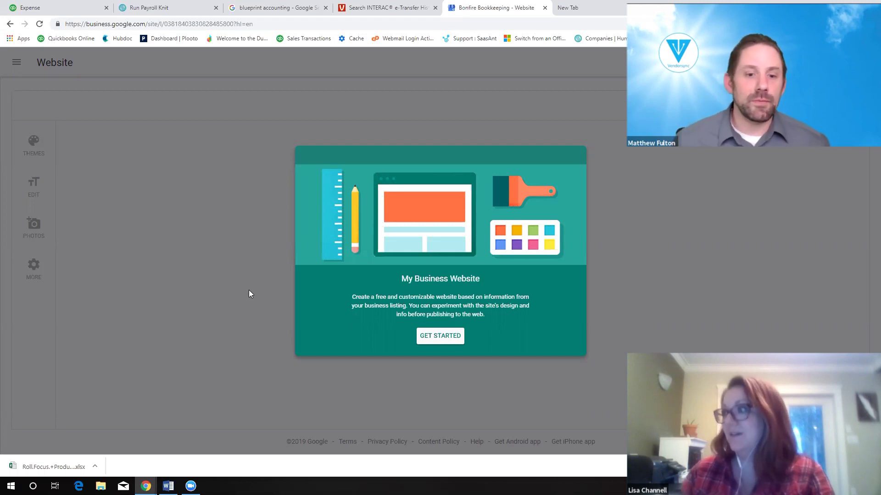
pyautogui.click(439, 336)
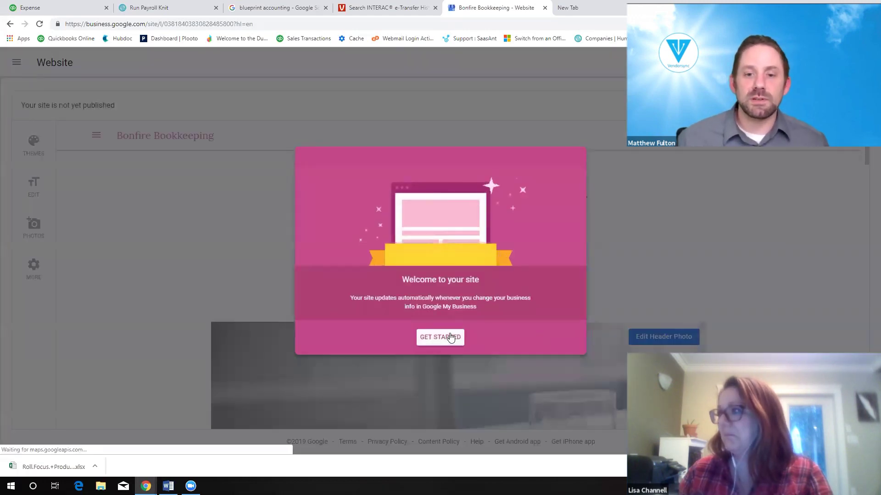
pyautogui.click(449, 338)
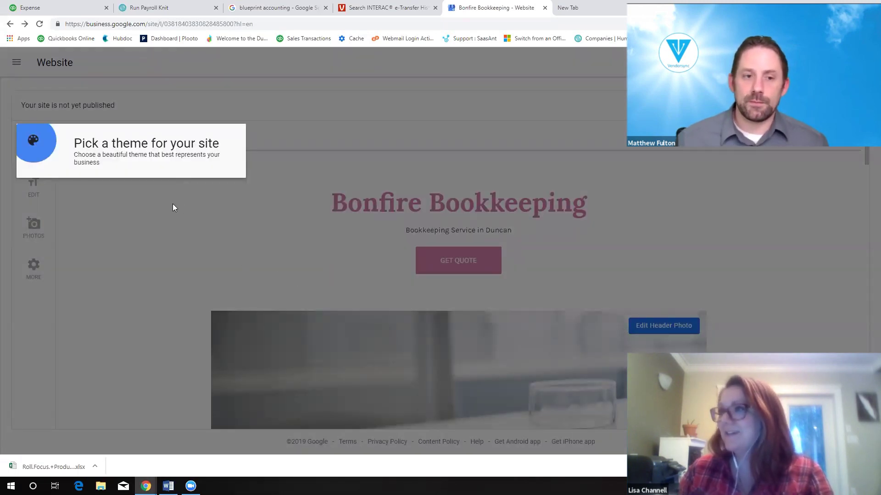
pyautogui.click(110, 203)
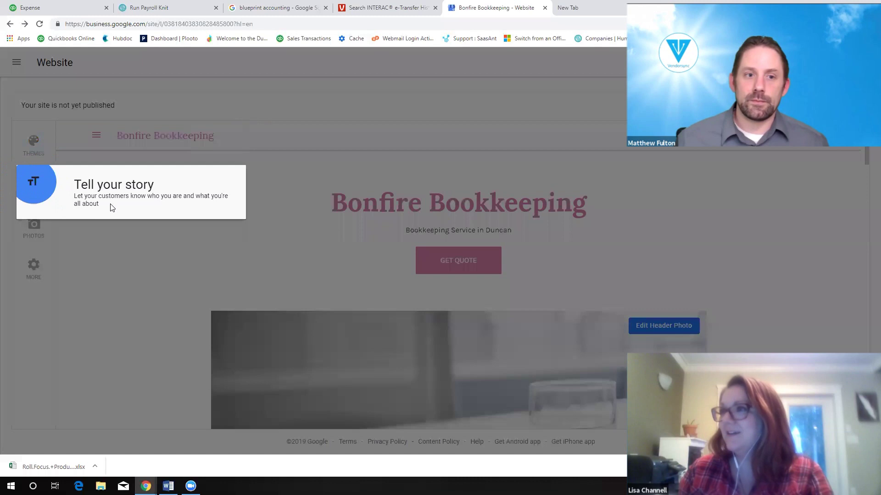
pyautogui.click(122, 246)
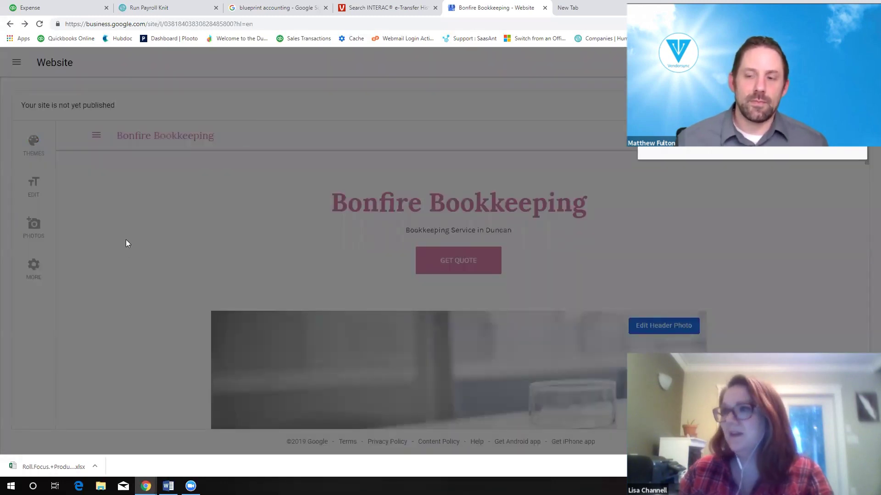
pyautogui.click(126, 240)
pyautogui.scroll(-1, 584, 244)
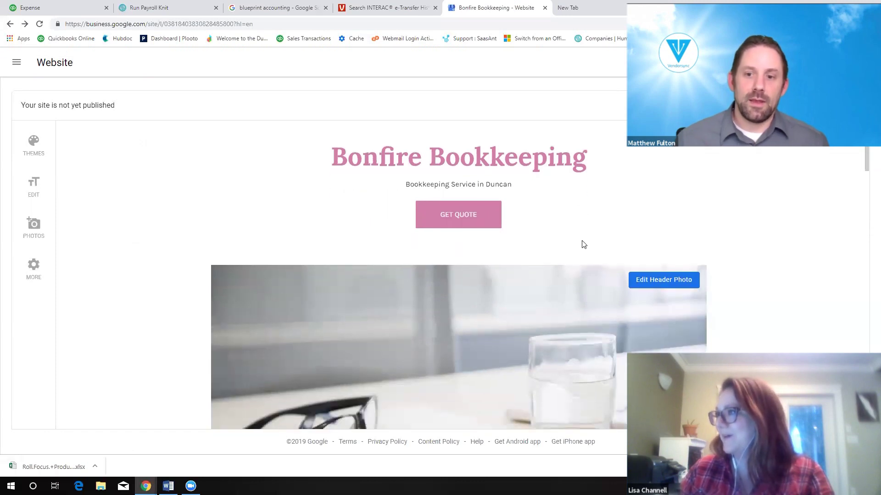
pyautogui.scroll(-3, 583, 244)
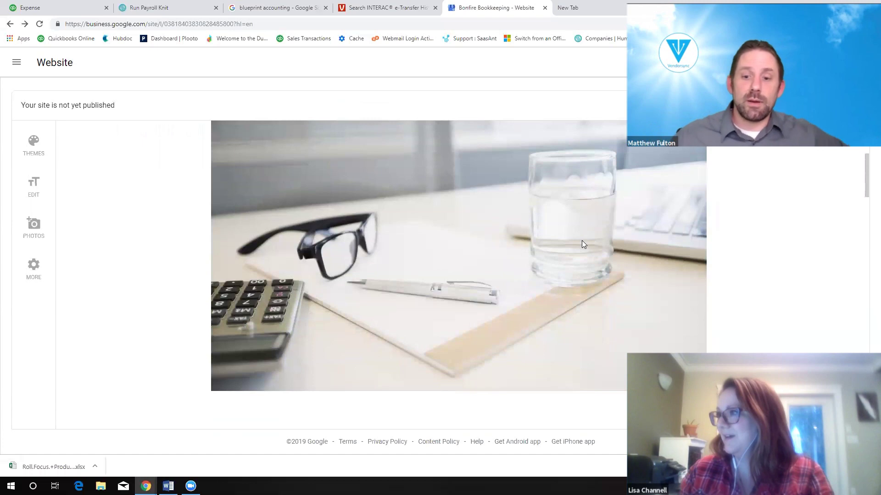
# Review the draft Bonfire Bookkeeping website from its header and photo through the updates, services and testimonials sections
pyautogui.scroll(4, 582, 243)
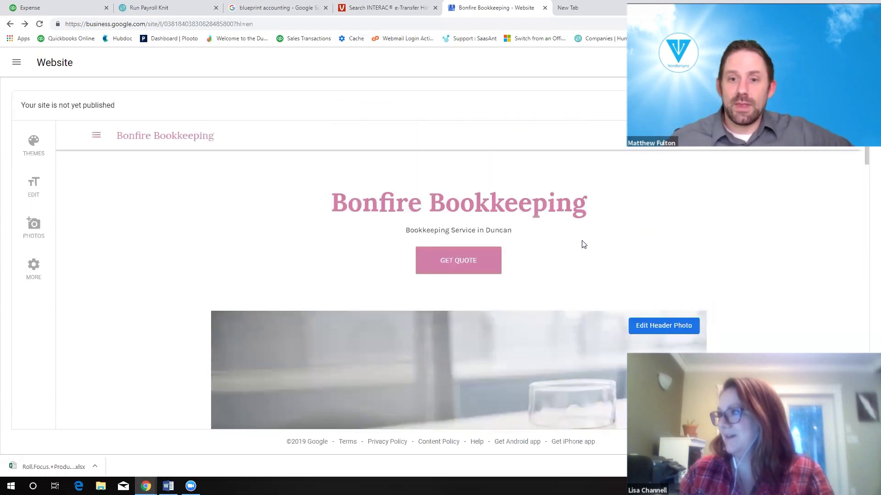
pyautogui.scroll(-10, 582, 244)
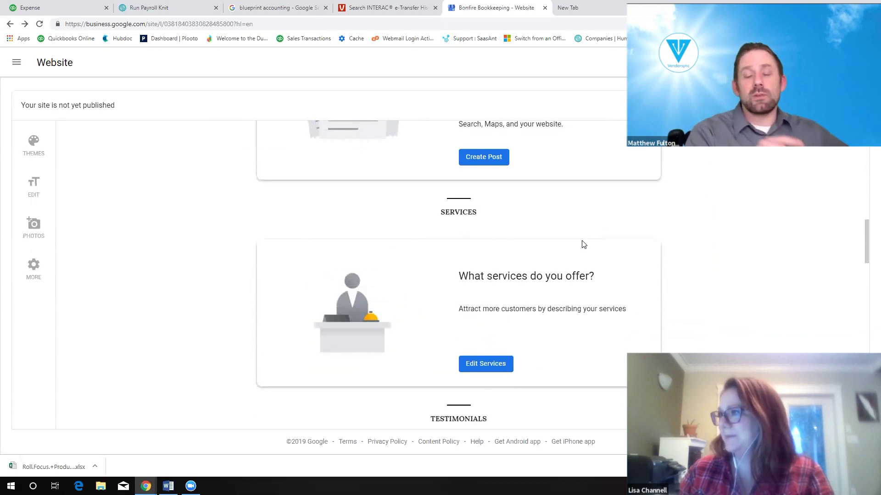
pyautogui.scroll(-5, 582, 244)
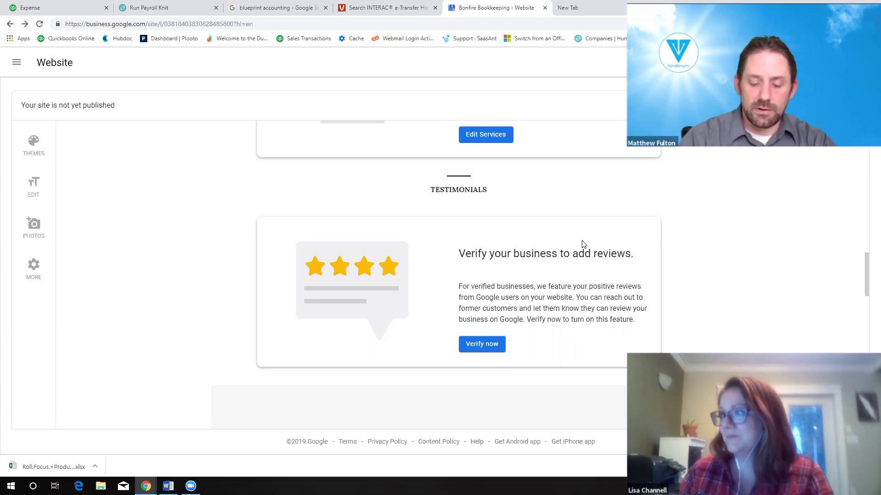
pyautogui.scroll(10, 582, 244)
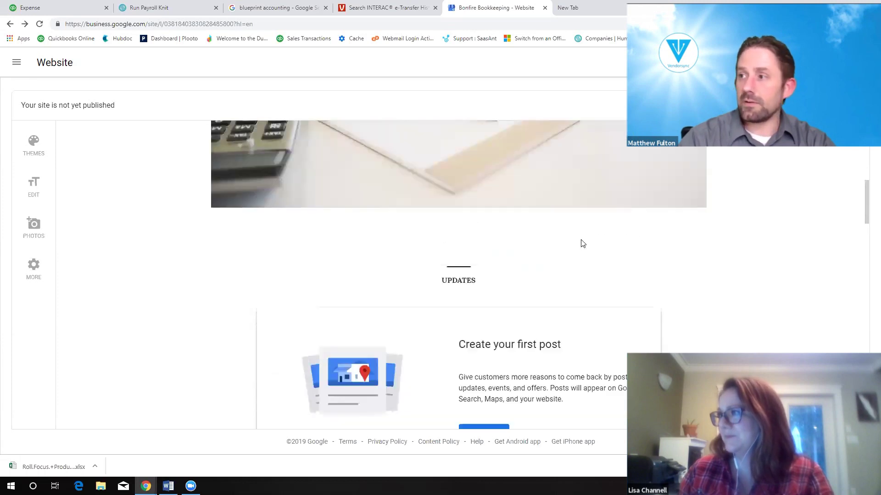
pyautogui.scroll(5, 582, 244)
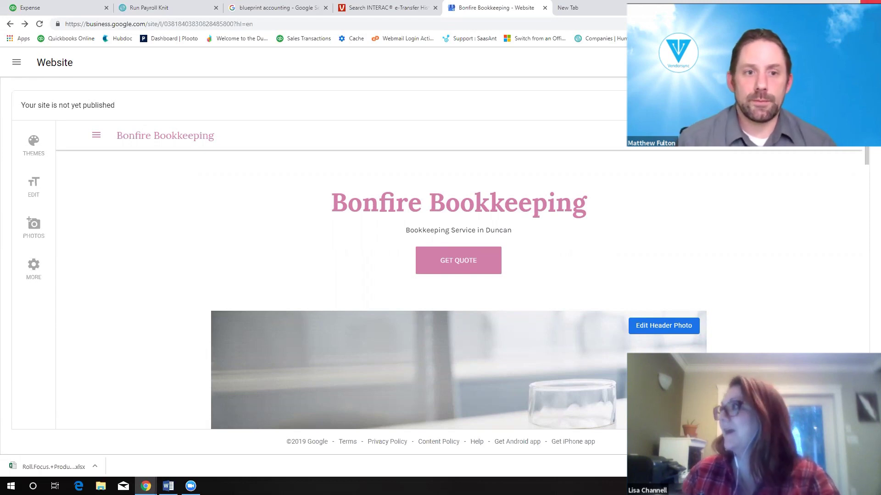
# Open the example Google business website at parkway.business.site in the empty browser tab
pyautogui.click(569, 8)
pyautogui.click(466, 189)
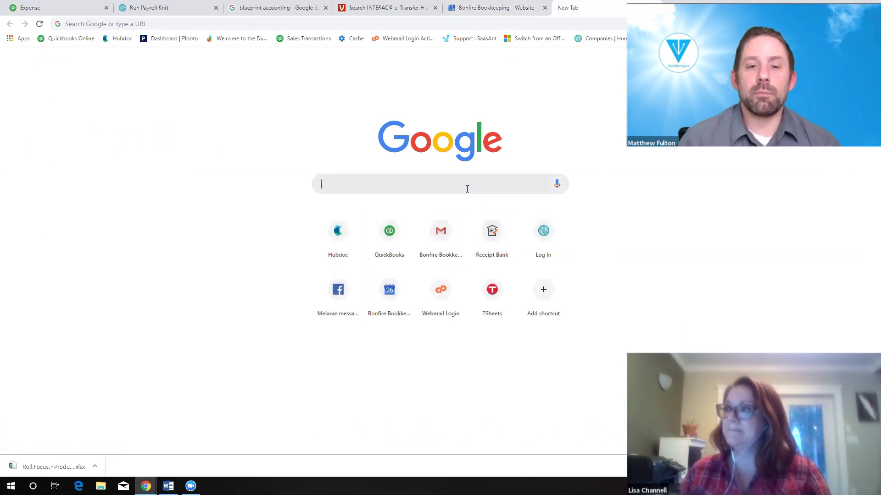
pyautogui.write('park')
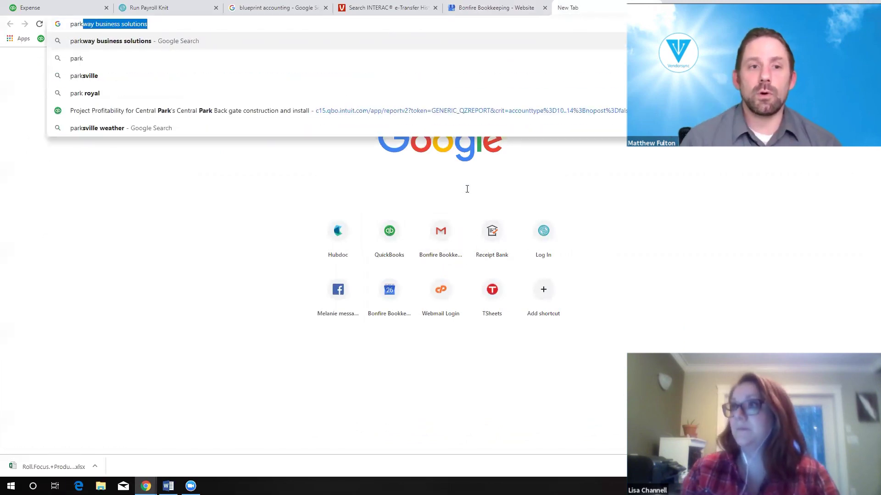
pyautogui.click(168, 25)
pyautogui.moveTo(164, 25); pyautogui.dragTo(70, 23)
pyautogui.write('parkway.c')
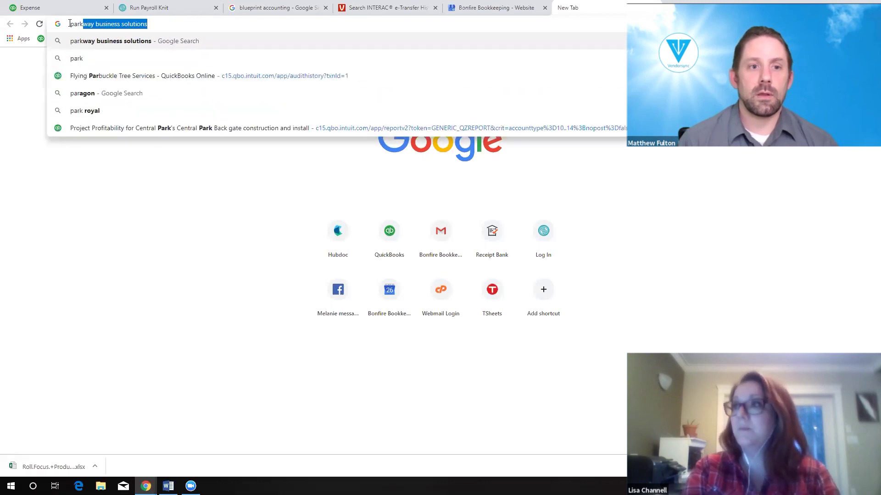
pyautogui.press('BackSpace')
pyautogui.write('busi')
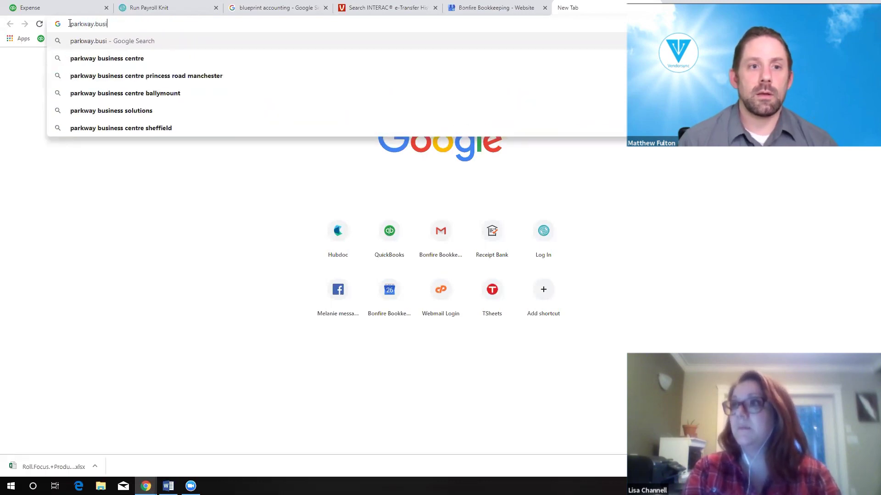
pyautogui.write('ness.')
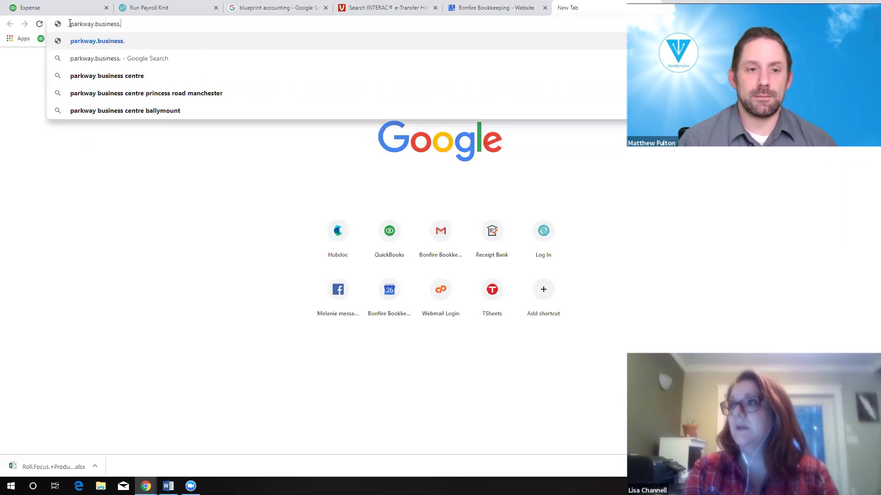
pyautogui.write('site')
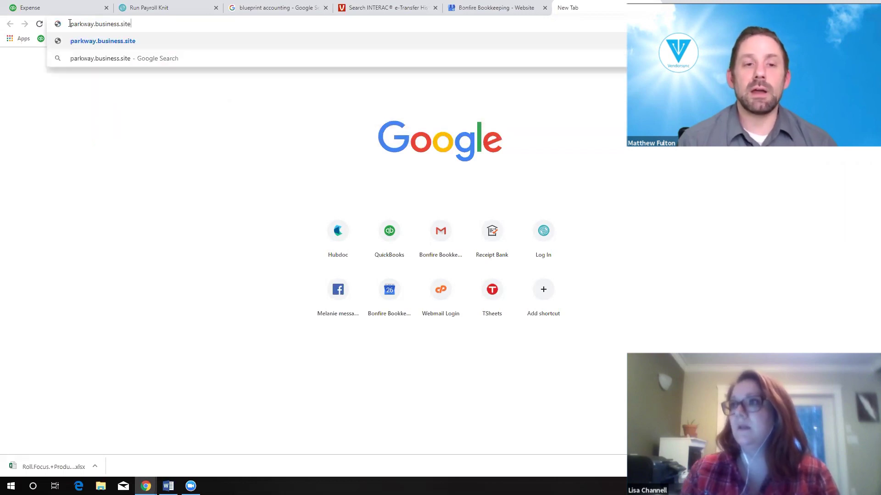
pyautogui.press('Return')
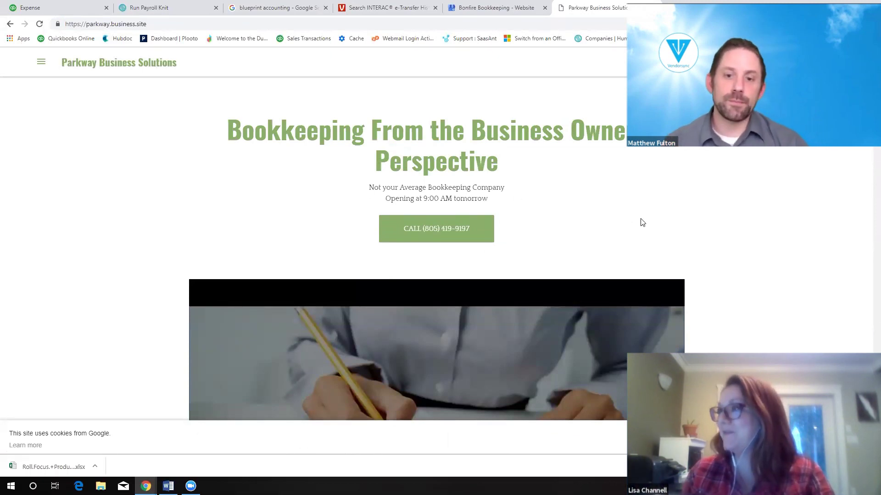
# Examine the Parkway Business Solutions site's cover image and the posts and events in its updates section
pyautogui.scroll(-4, 642, 222)
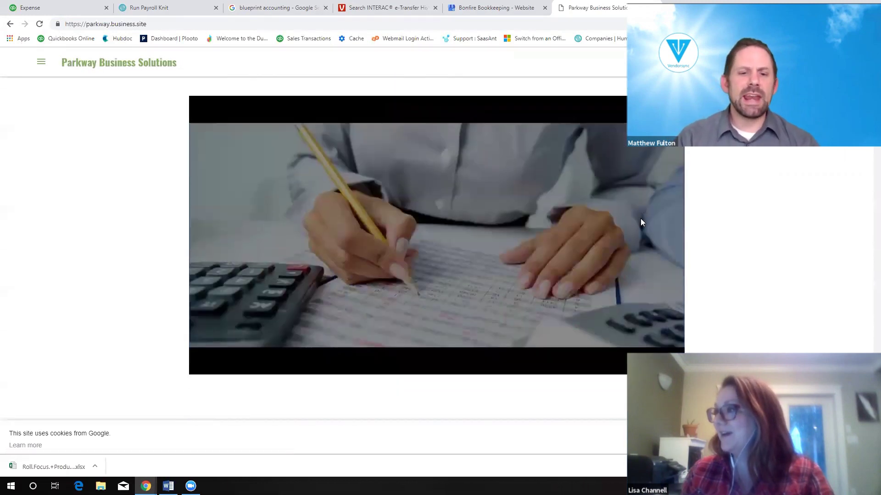
pyautogui.scroll(-3, 641, 222)
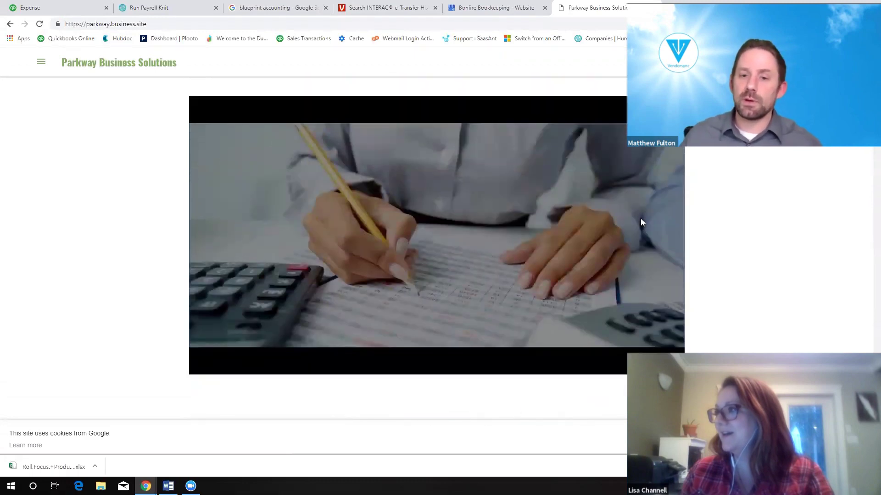
pyautogui.scroll(-1, 641, 222)
pyautogui.scroll(-2, 641, 222)
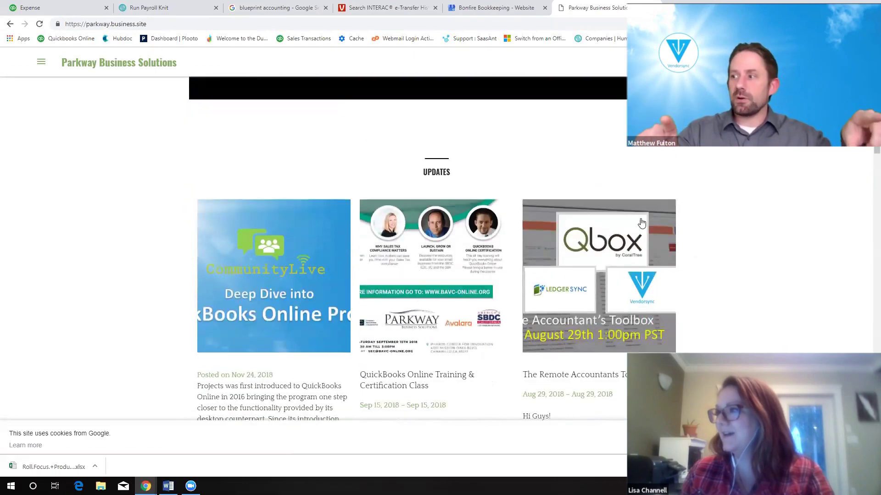
pyautogui.scroll(7, 642, 222)
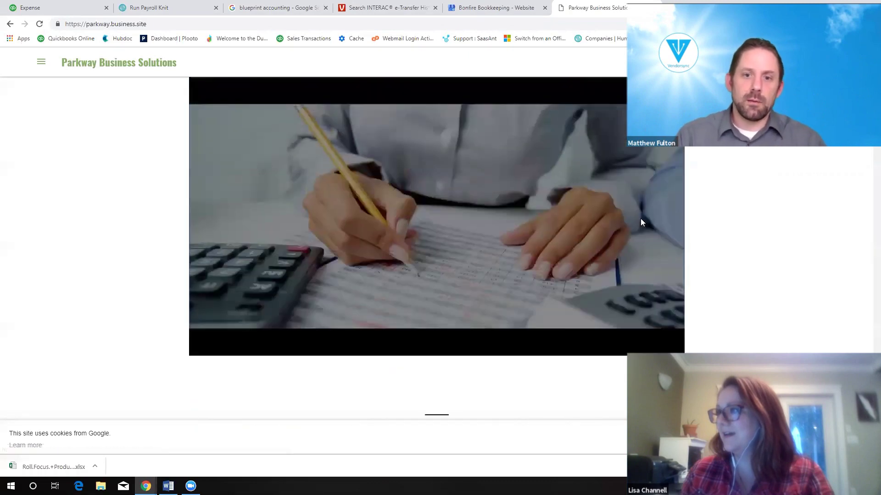
pyautogui.scroll(-3, 641, 222)
pyautogui.scroll(-4, 641, 222)
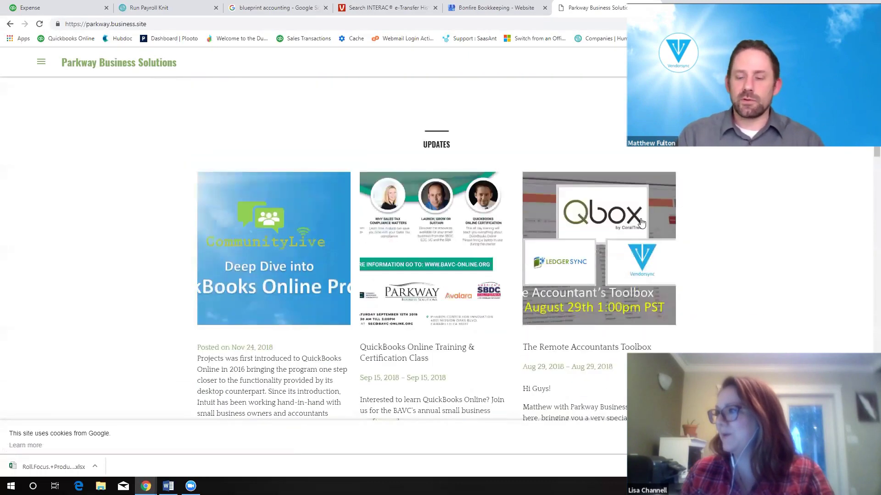
pyautogui.scroll(-3, 642, 222)
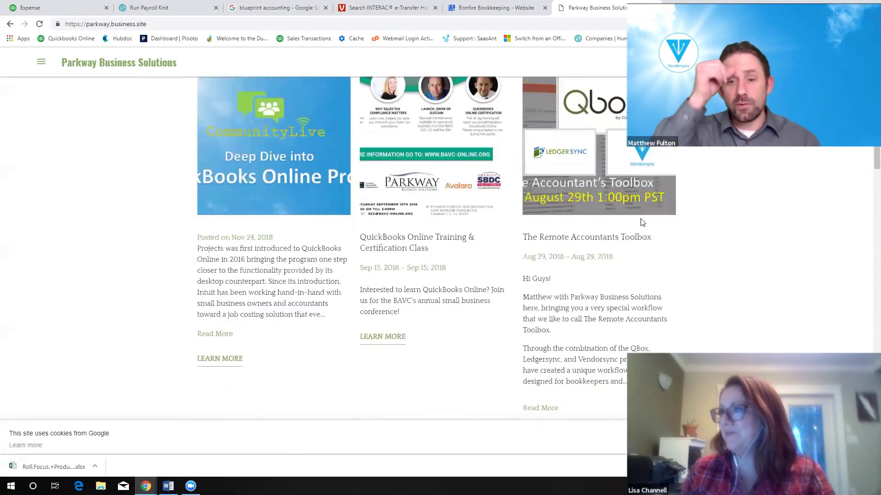
pyautogui.scroll(-2, 641, 220)
pyautogui.scroll(-4, 641, 220)
pyautogui.scroll(-5, 641, 223)
pyautogui.scroll(-8, 641, 222)
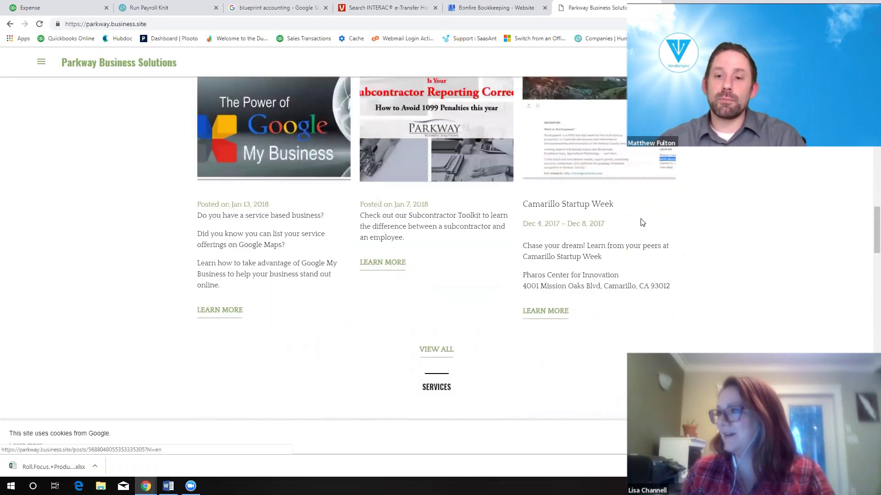
# Examine the Parkway site's services, testimonials, company description, photo gallery and contact map
pyautogui.scroll(-2, 641, 222)
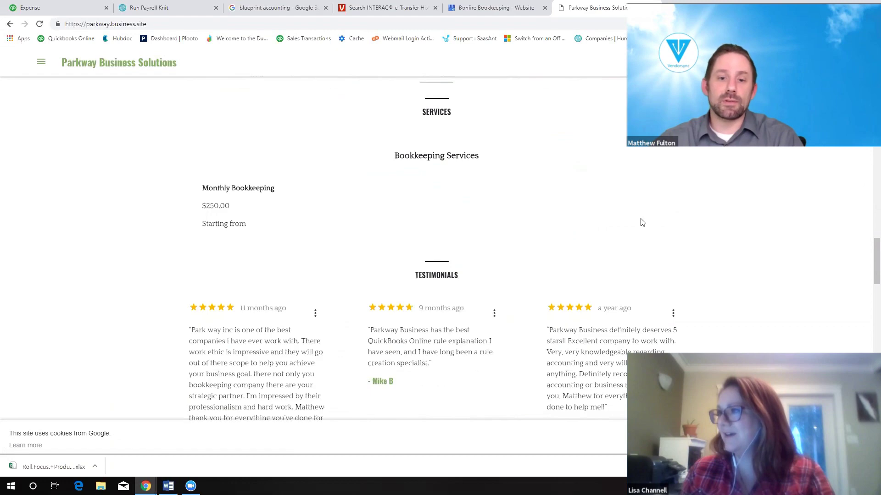
pyautogui.scroll(-5, 641, 222)
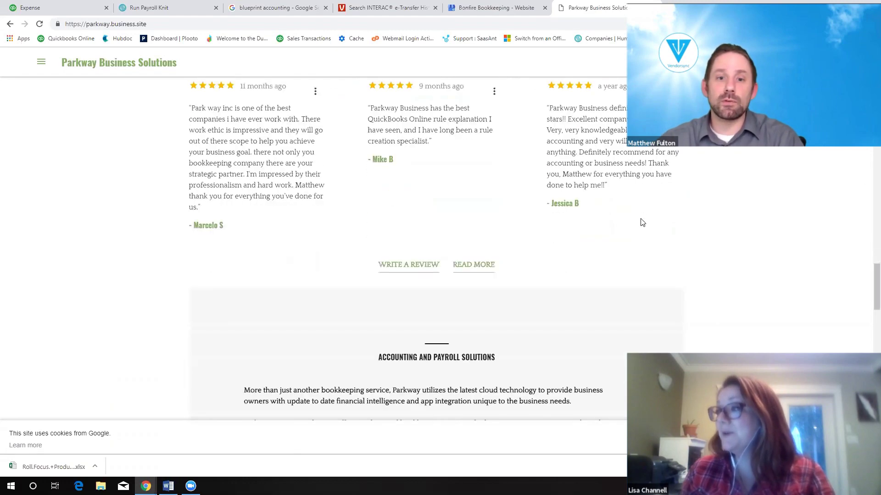
pyautogui.scroll(-3, 642, 222)
pyautogui.scroll(-5, 642, 223)
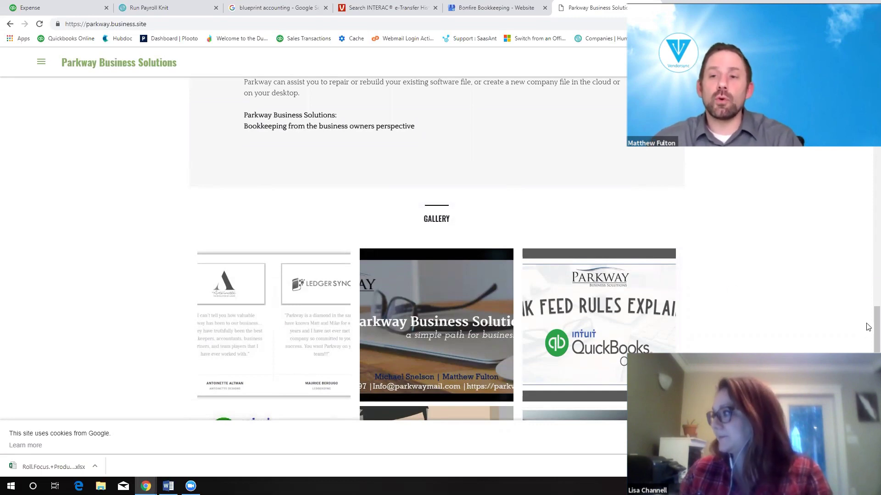
pyautogui.scroll(-4, 868, 342)
pyautogui.scroll(-4, 867, 344)
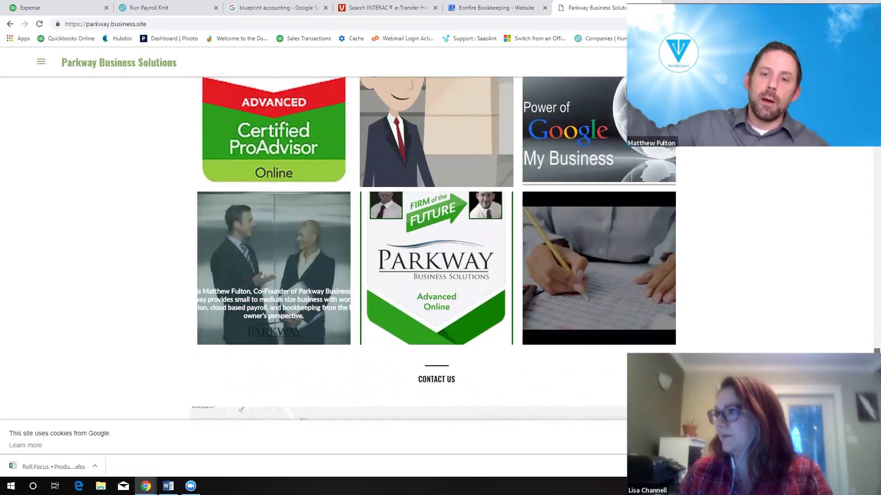
pyautogui.scroll(-6, 867, 345)
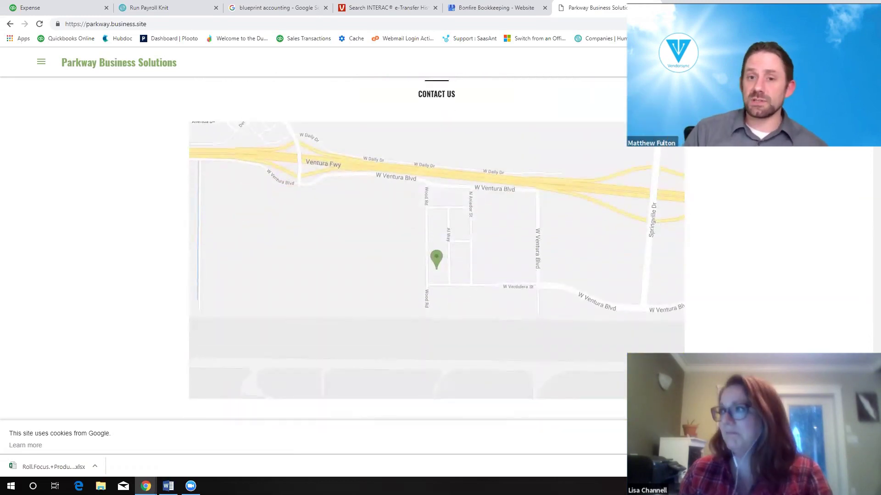
# Go back through the Parkway site's gallery, description and testimonials to the newest posts in the updates section
pyautogui.scroll(3, 868, 345)
pyautogui.scroll(5, 868, 345)
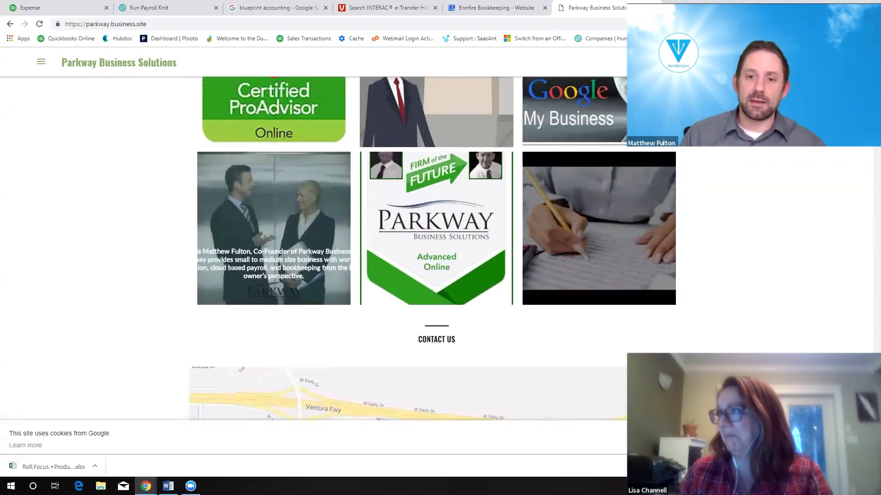
pyautogui.scroll(4, 867, 343)
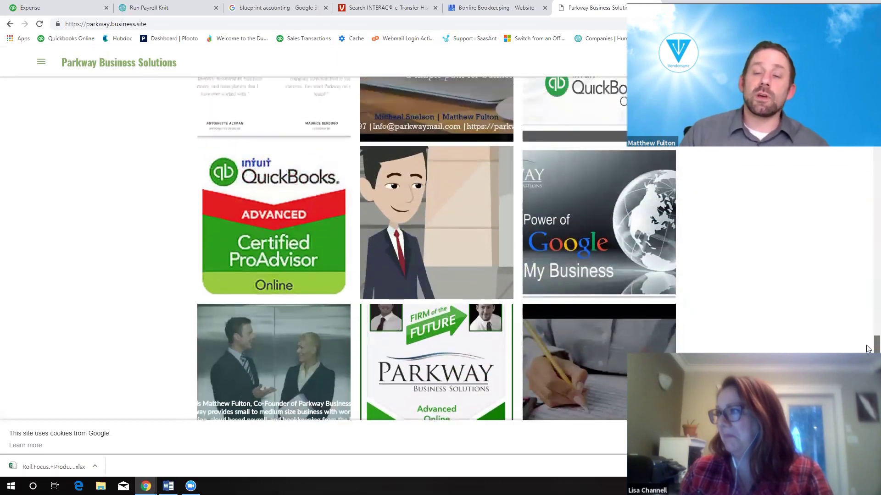
pyautogui.scroll(3, 867, 342)
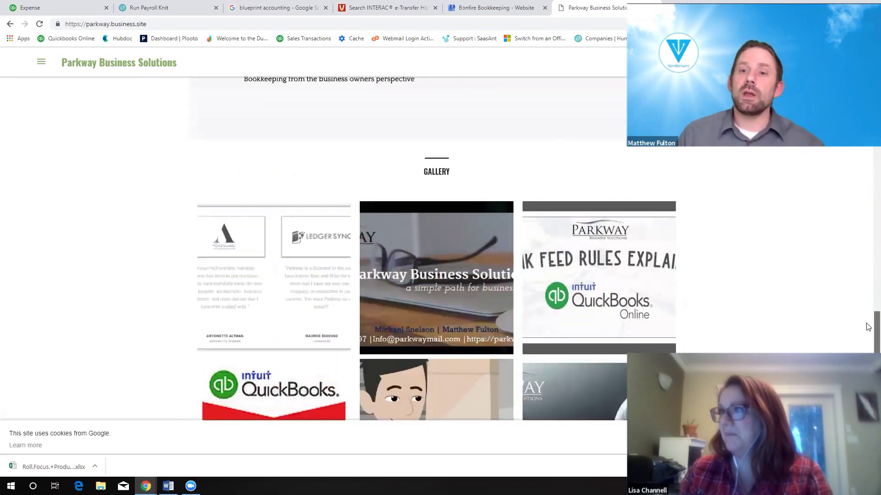
pyautogui.scroll(3, 868, 321)
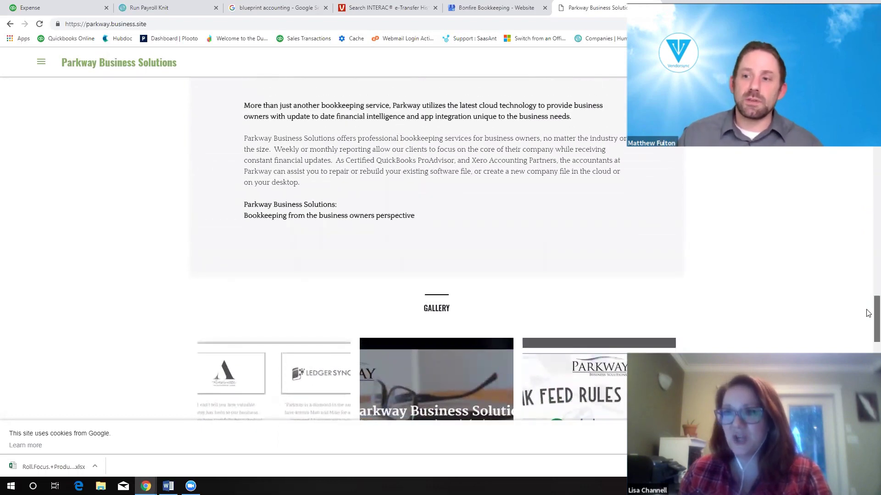
pyautogui.scroll(1, 868, 307)
pyautogui.scroll(6, 868, 293)
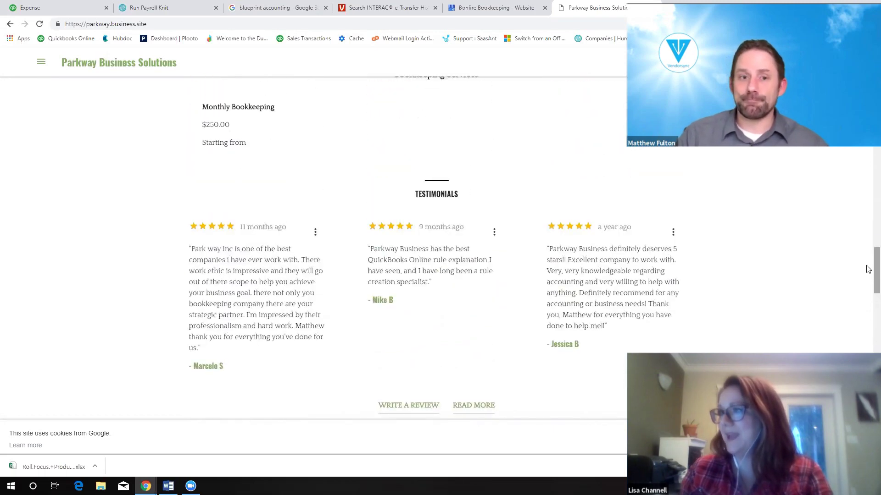
pyautogui.scroll(5, 868, 270)
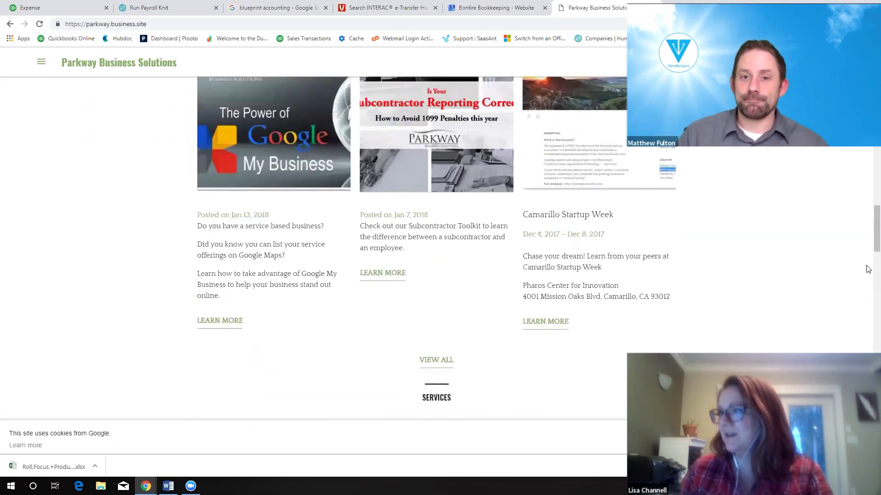
pyautogui.scroll(7, 868, 270)
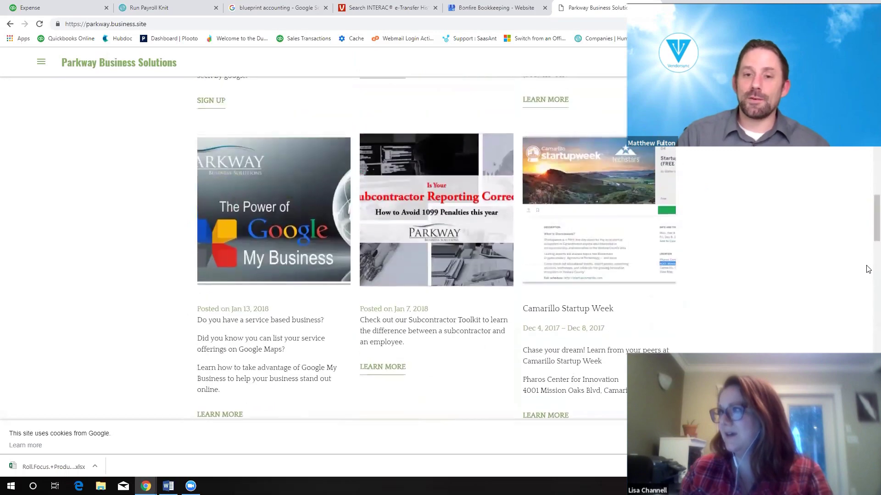
pyautogui.scroll(9, 868, 270)
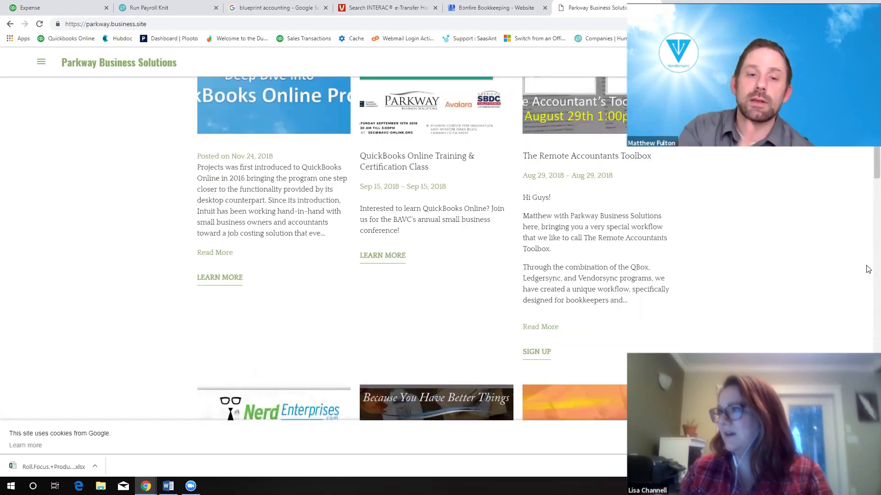
pyautogui.scroll(1, 868, 269)
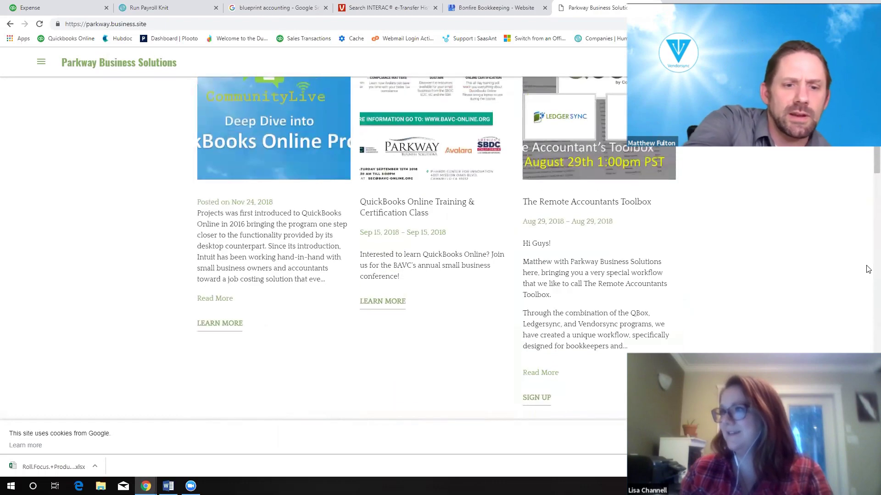
pyautogui.scroll(2, 868, 270)
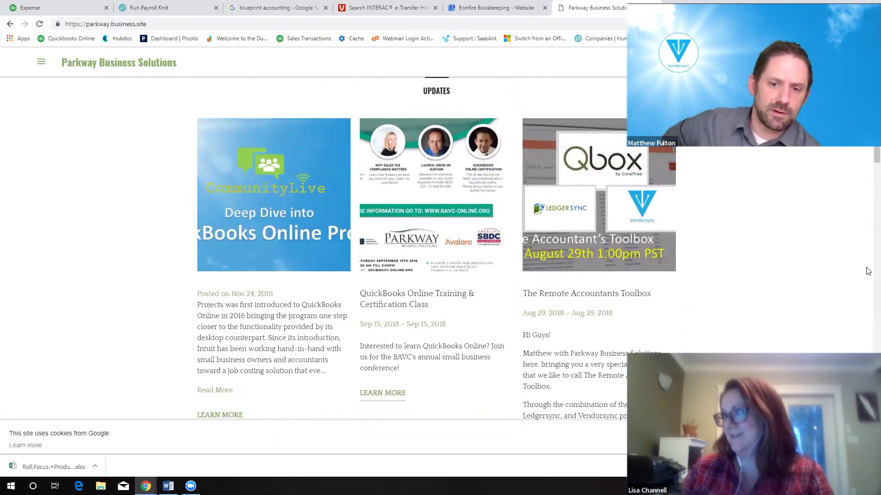
pyautogui.scroll(-1, 867, 270)
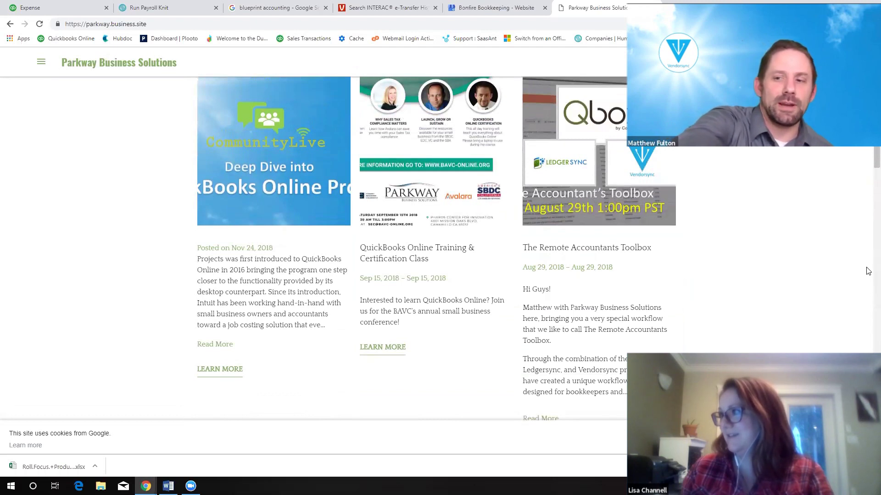
# Open the full post for The Remote Accountants Toolbox event on the Parkway site
pyautogui.click(590, 270)
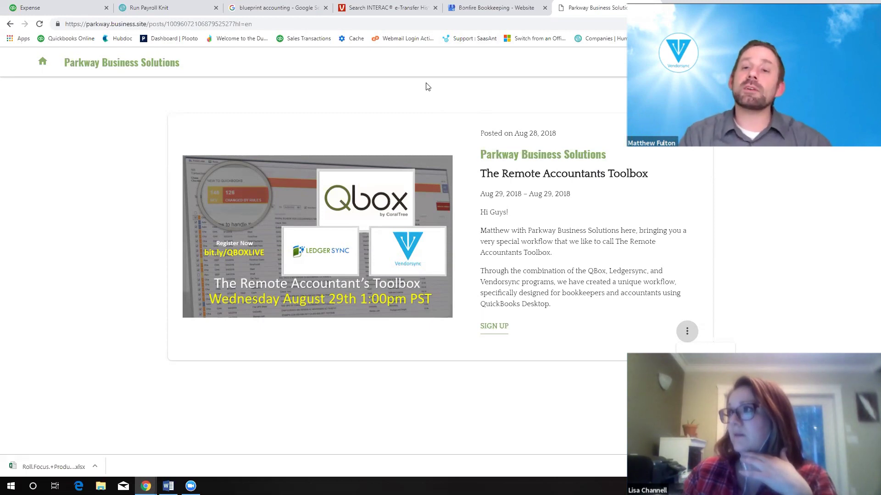
# Return to the Bonfire Bookkeeping website draft and review it from the header through the updates section to the testimonials
pyautogui.click(489, 8)
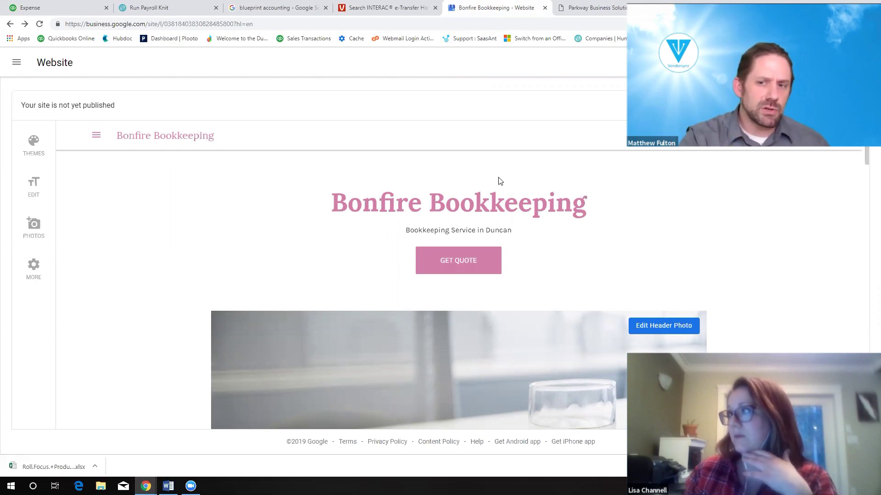
pyautogui.scroll(-5, 500, 181)
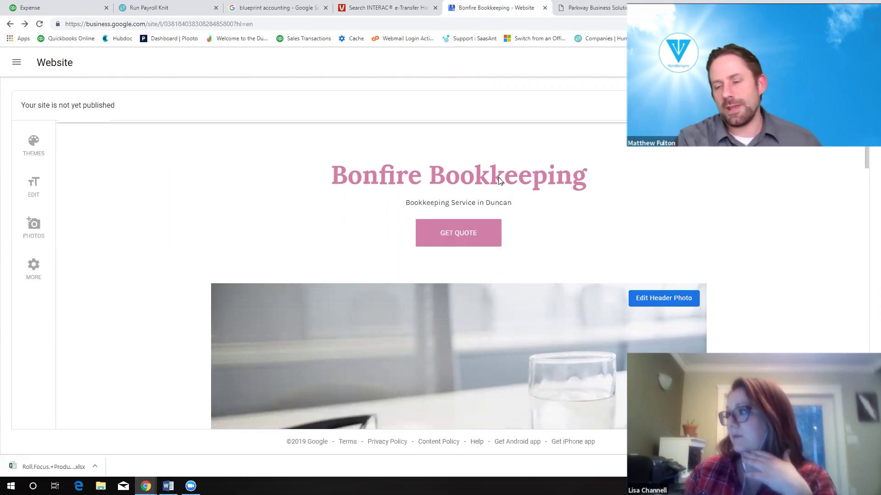
pyautogui.scroll(-7, 498, 179)
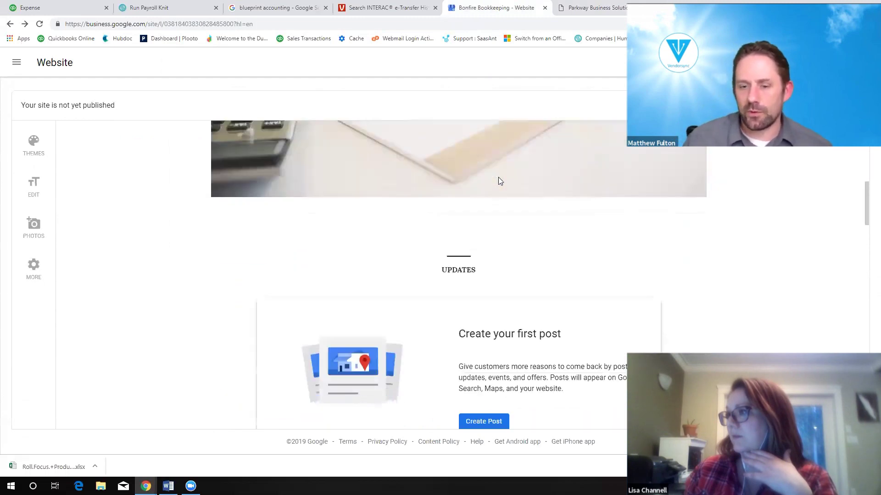
pyautogui.scroll(7, 527, 168)
pyautogui.scroll(5, 529, 167)
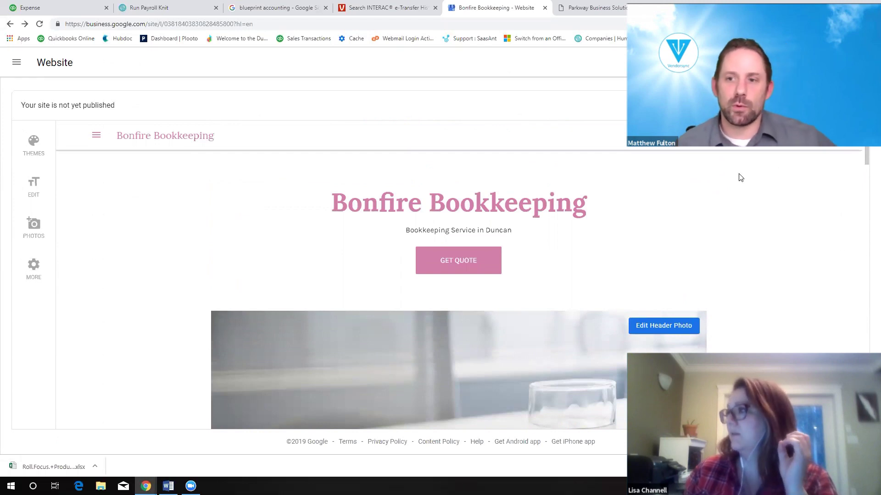
pyautogui.scroll(-8, 680, 257)
pyautogui.scroll(-10, 683, 257)
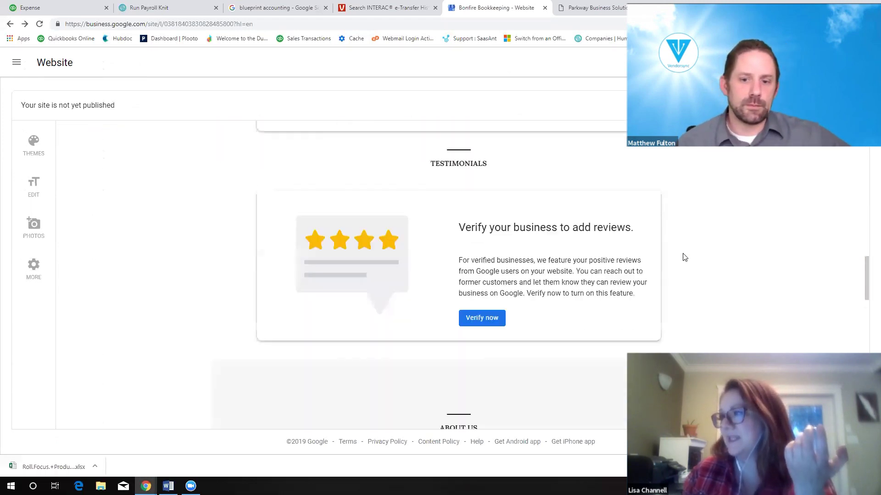
# Publish the Bonfire Bookkeeping website and dismiss the publication notice and the tips for getting more customers
pyautogui.scroll(18, 684, 257)
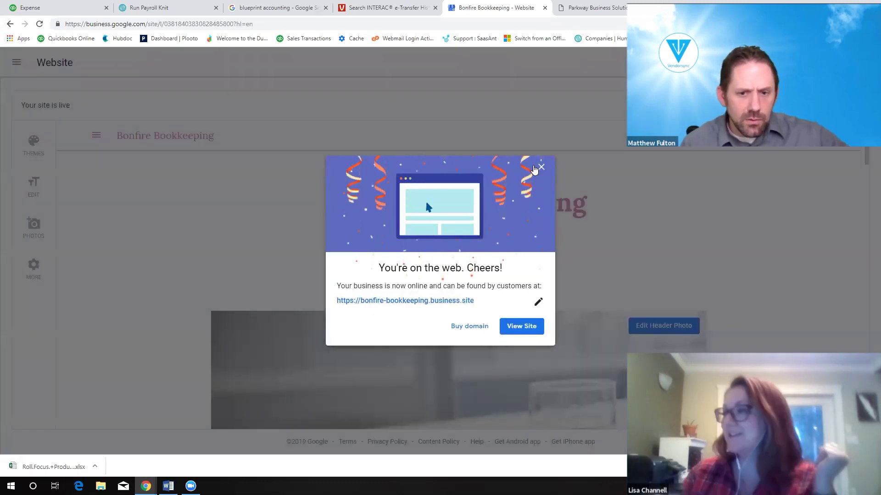
pyautogui.click(540, 167)
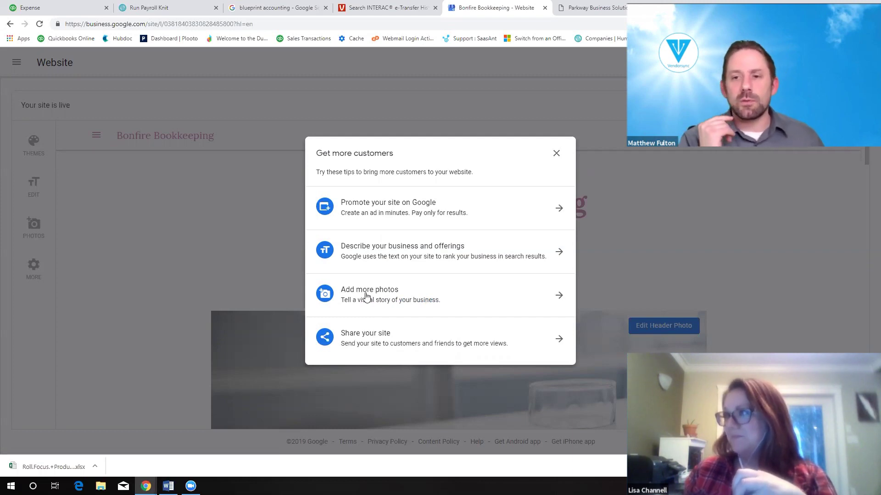
pyautogui.click(556, 153)
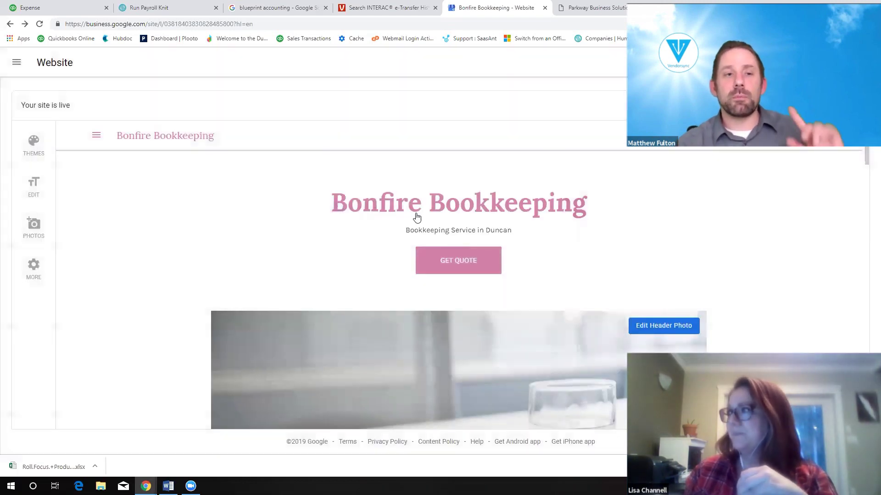
# Go back from the website builder to the listing's Photos page and show the available Google apps
pyautogui.click(10, 24)
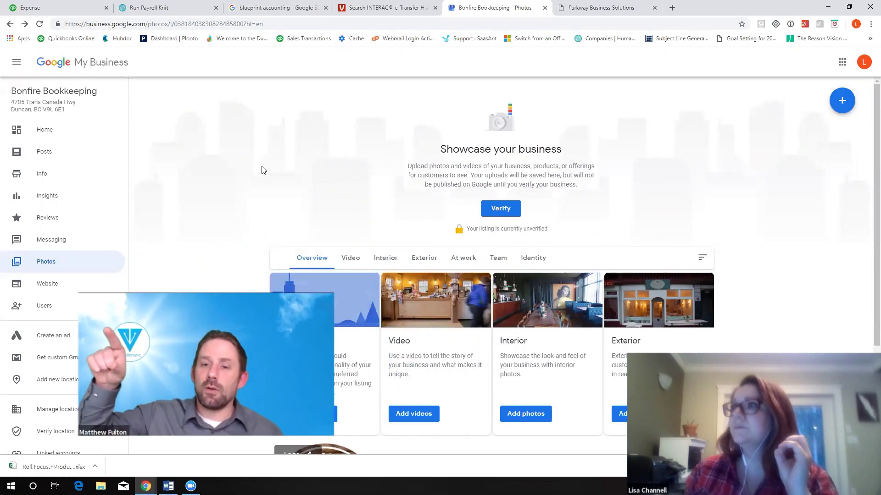
pyautogui.click(843, 63)
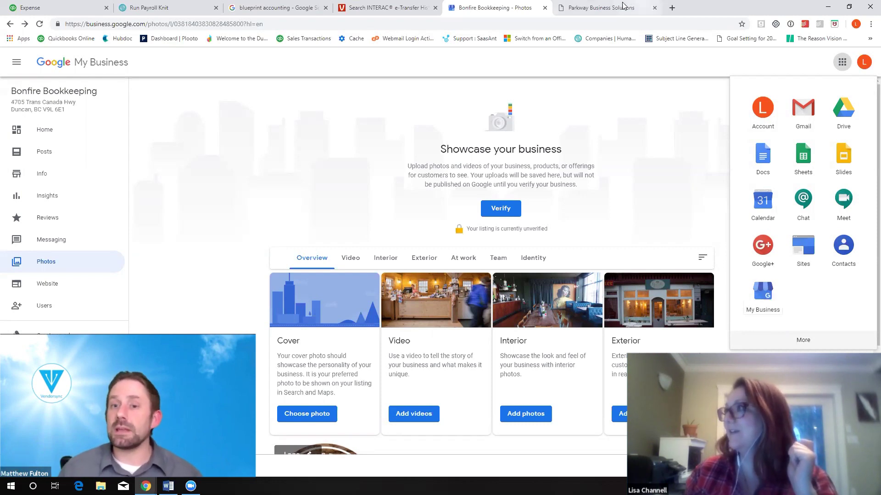
# In the Parkway site's browser tab, search the web for "google my business" and open the sponsored Google My Business result
pyautogui.click(605, 7)
pyautogui.click(454, 25)
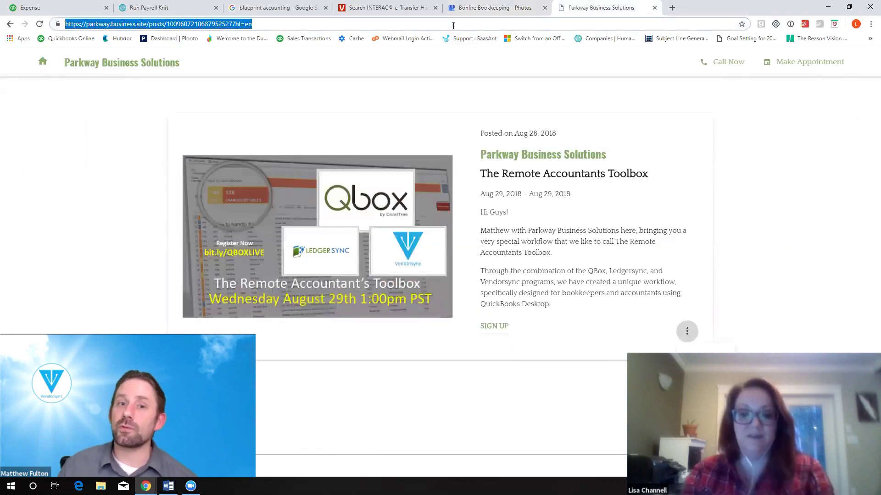
pyautogui.write('ggo')
pyautogui.press('BackSpace')
pyautogui.press('BackSpace')
pyautogui.write('oogle ')
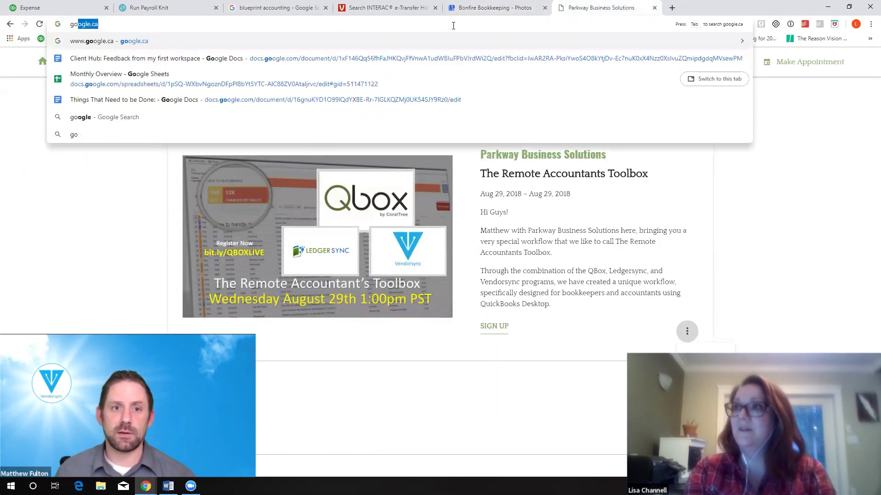
pyautogui.write('my b')
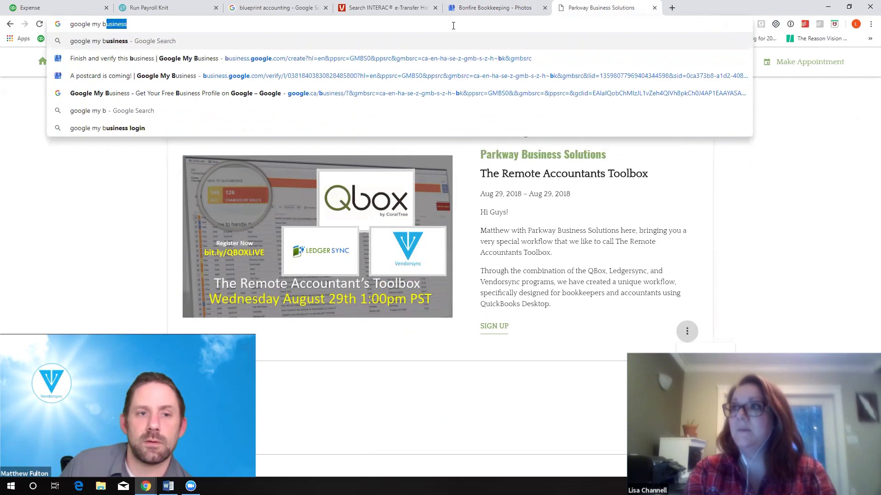
pyautogui.press('Return')
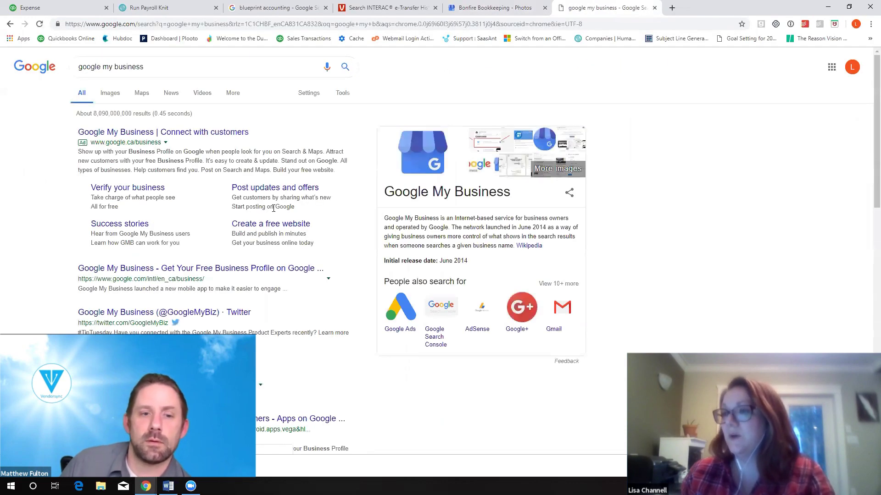
pyautogui.click(195, 134)
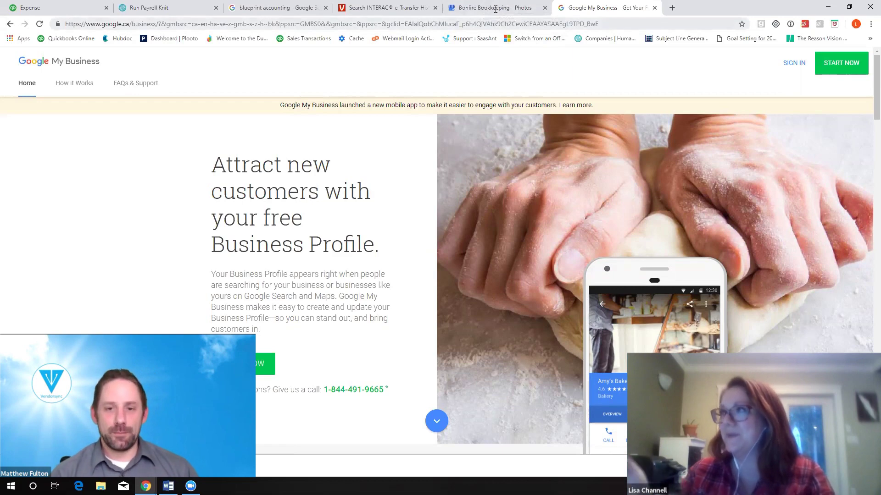
# Return to the Bonfire Bookkeeping listing, close the Google apps list, and open the listing's Posts page
pyautogui.click(522, 5)
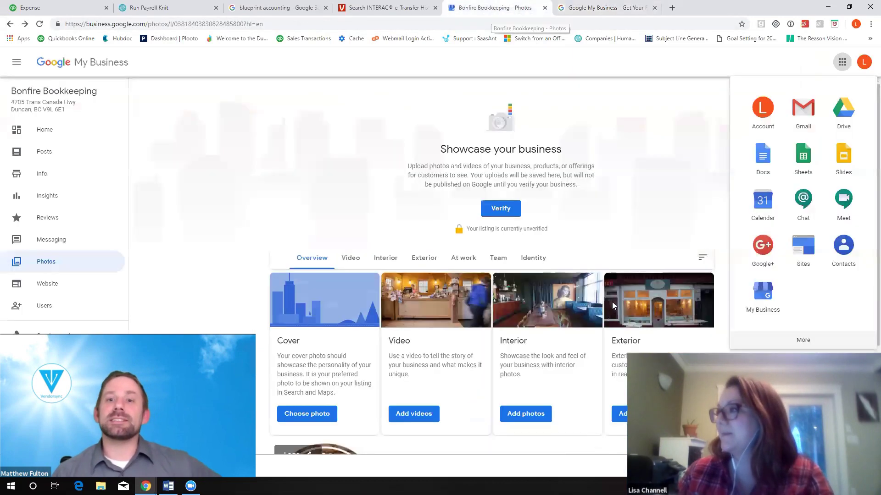
pyautogui.click(642, 230)
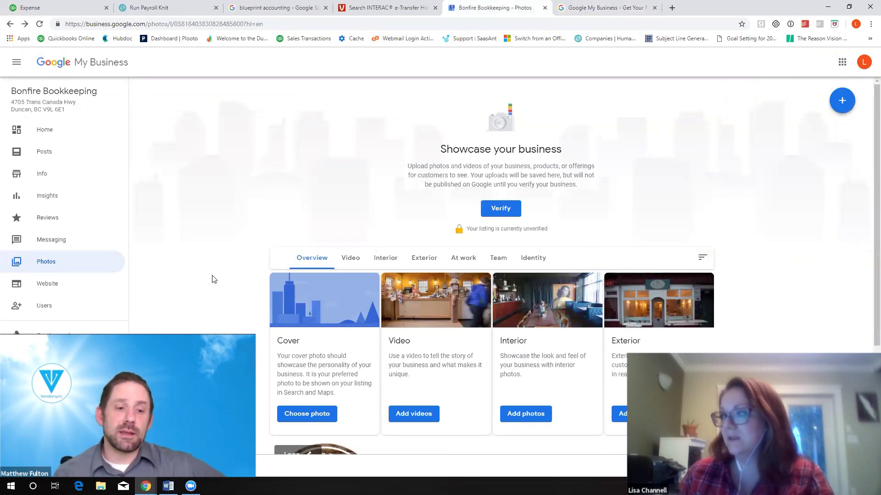
pyautogui.scroll(-1, 212, 278)
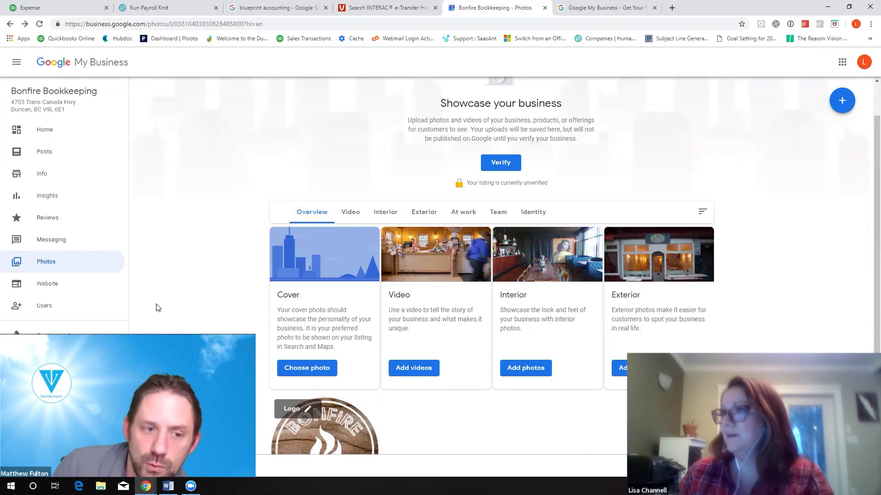
pyautogui.click(43, 149)
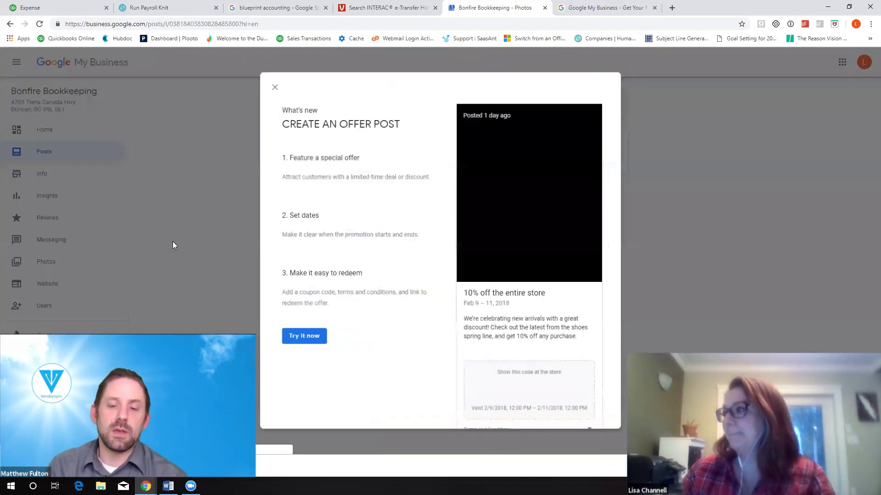